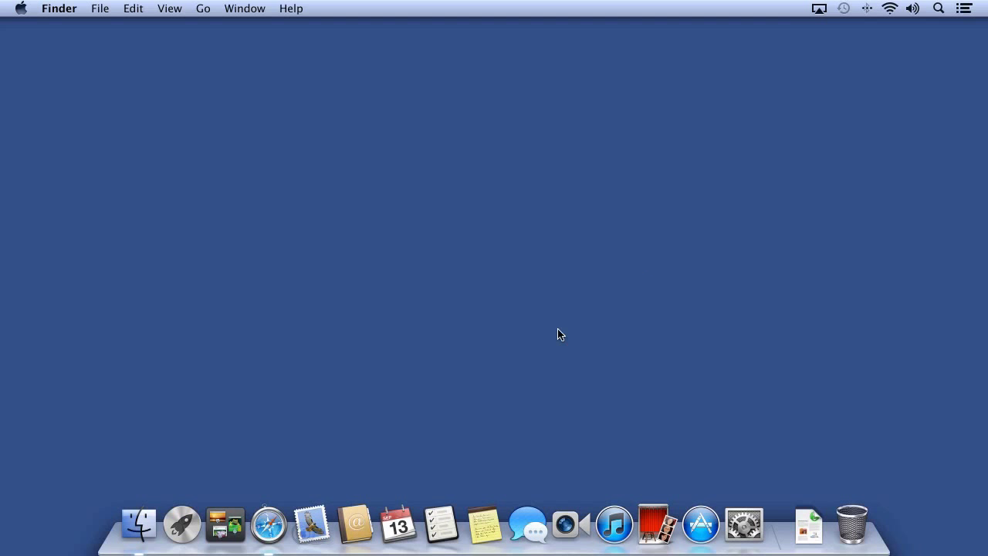
Step: Open Safari and create several additional browser windows
click(276, 536)
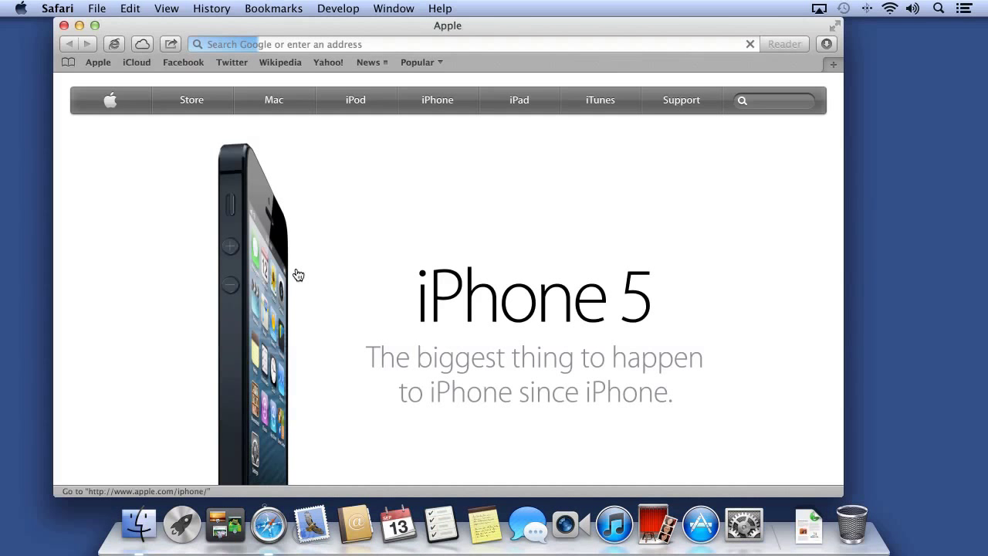
key(super+n)
key(super+n)
key(super+n)
key(super+n)
key(super+n)
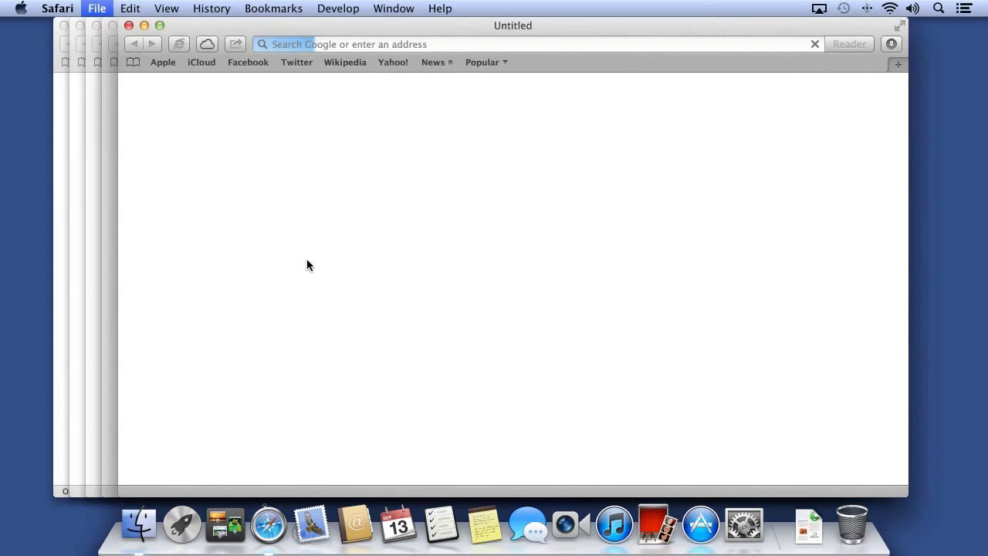
Step: Load Twitter, Facebook and Yahoo! in separate browser windows, and view the windows in Mission Control before returning to the Yahoo! window
click(308, 63)
click(236, 65)
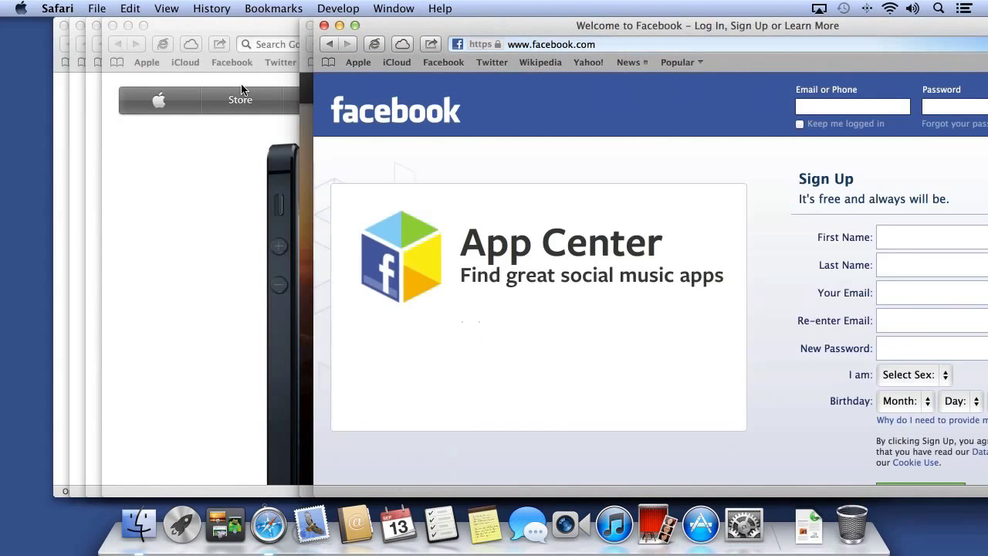
click(230, 81)
click(389, 62)
key(ctrl+Up)
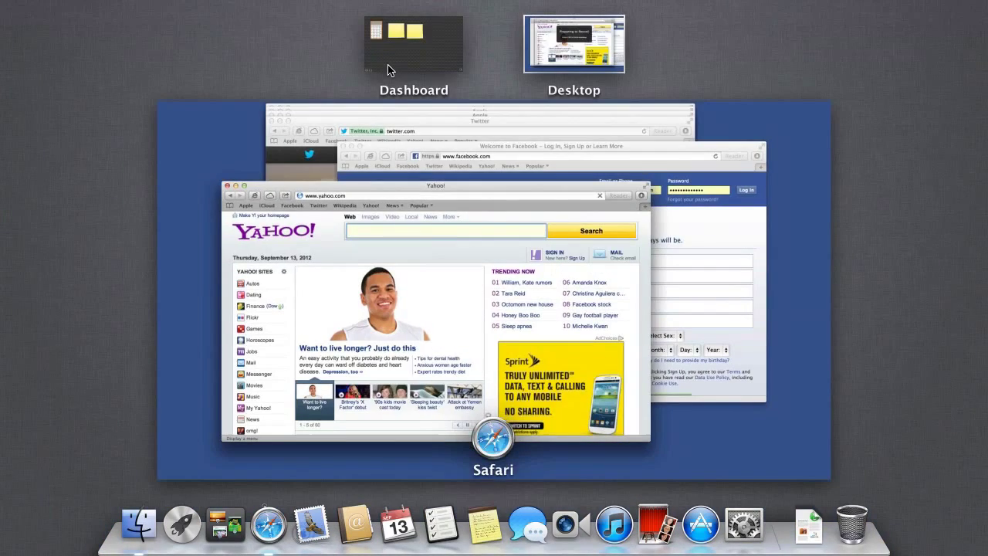
click(505, 213)
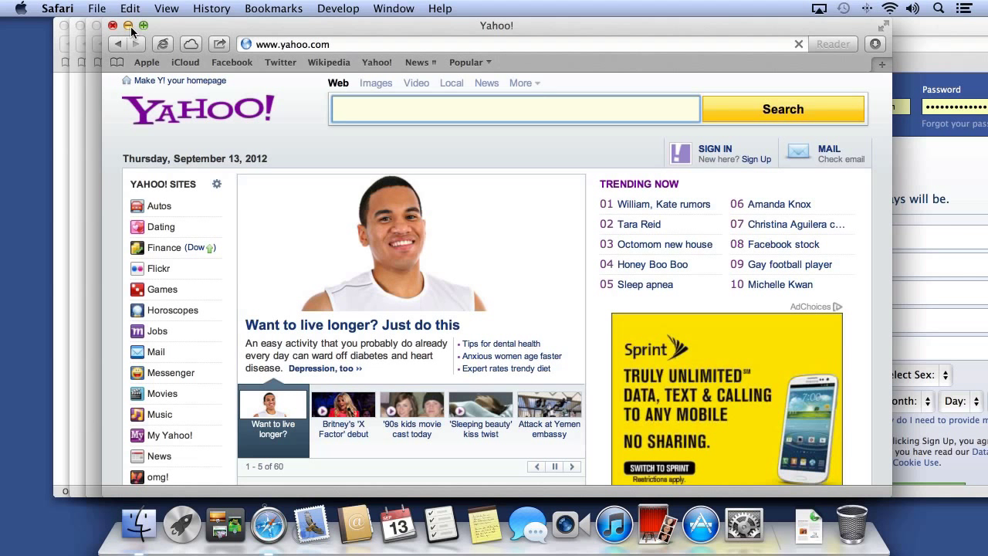
Step: Minimize all Safari windows at once
key(alt)
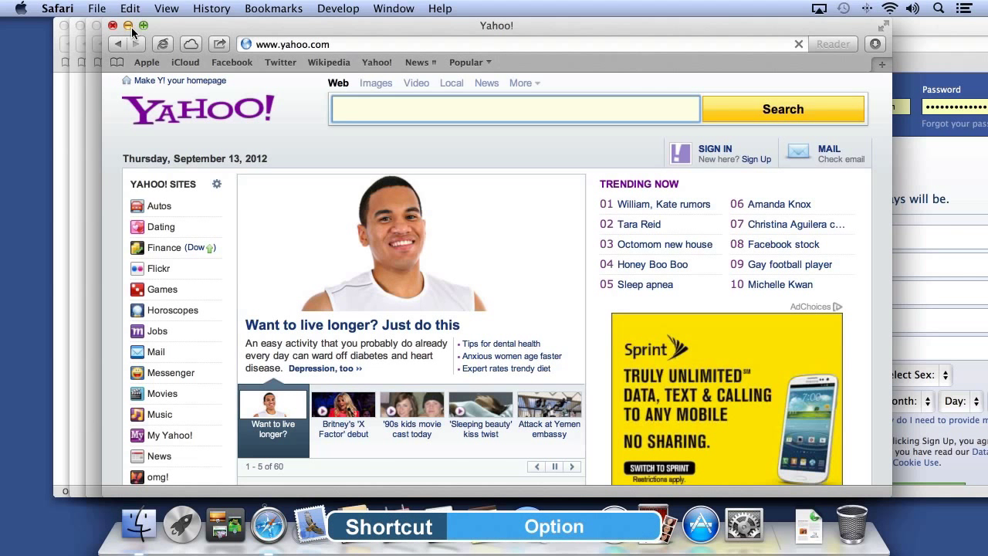
alt+click(129, 26)
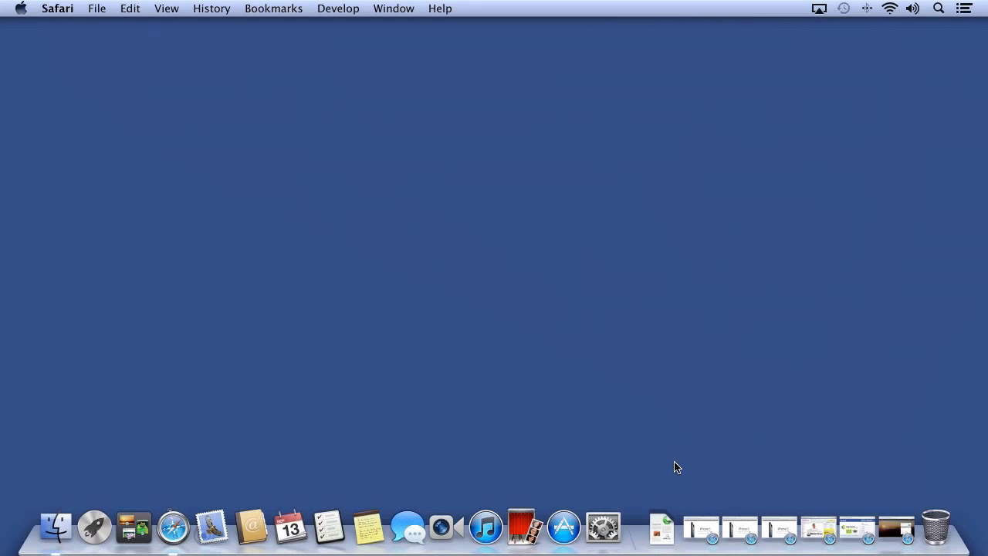
Step: Restore the minimized Safari windows from the Dock, and close all of them at once
click(701, 530)
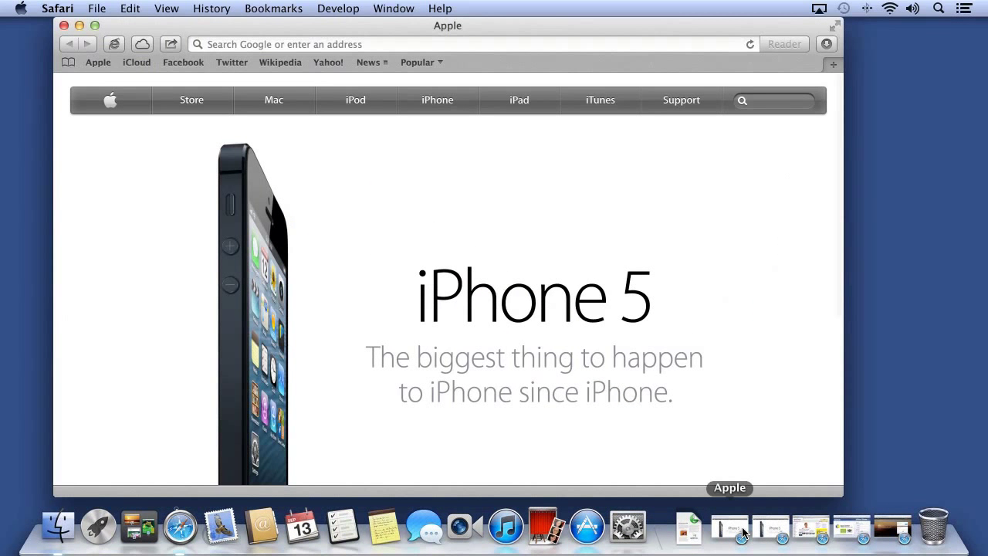
click(802, 533)
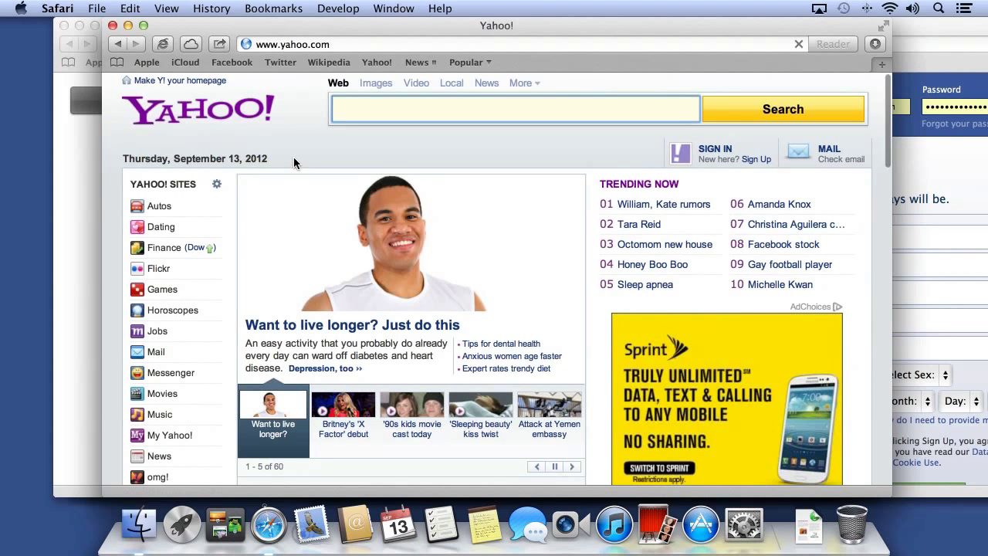
alt+click(112, 27)
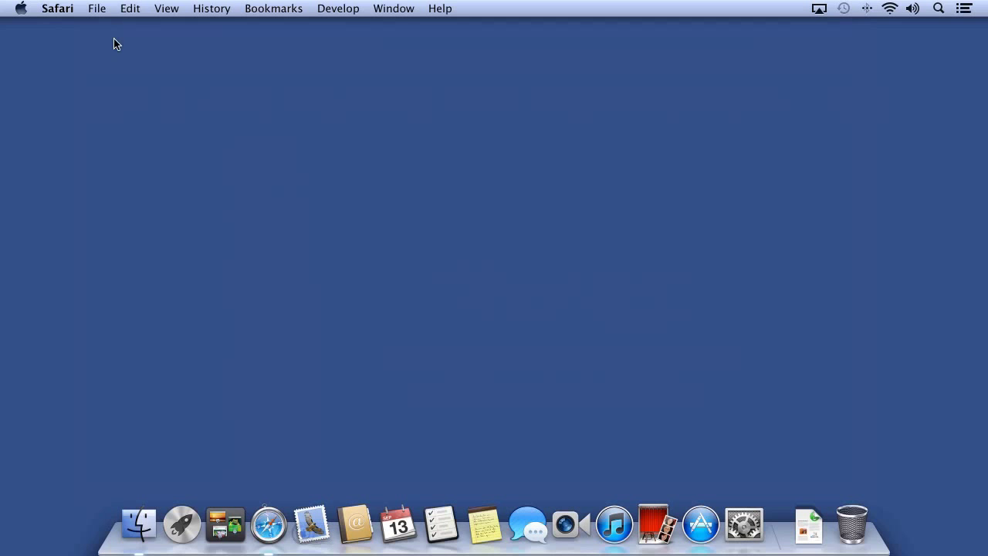
Step: Switch to Finder, fill the desktop with new Finder windows, and close them all at once using the window's close control
click(139, 525)
key(super+n)
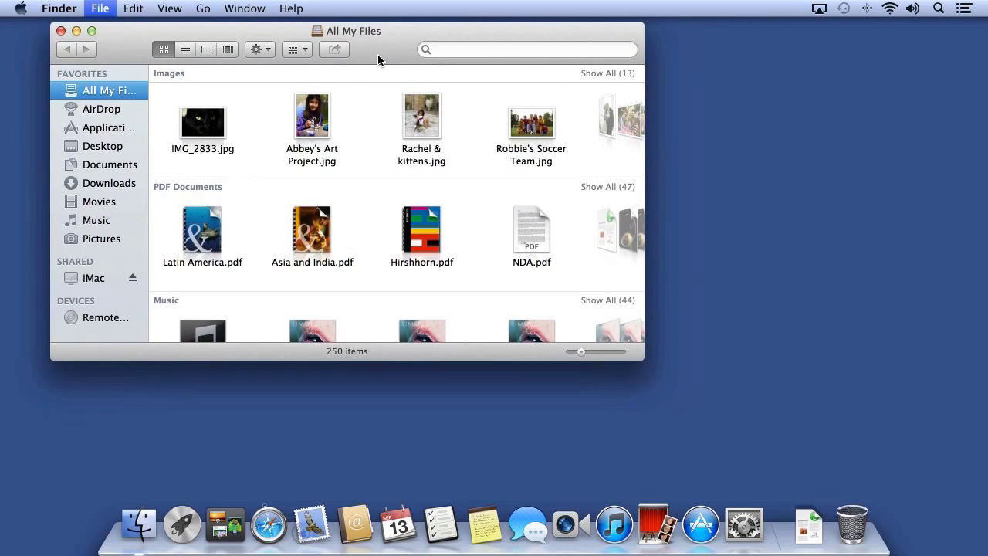
key(super+n)
key(super+n)
key(super+n)
key(super+n)
key(super+n)
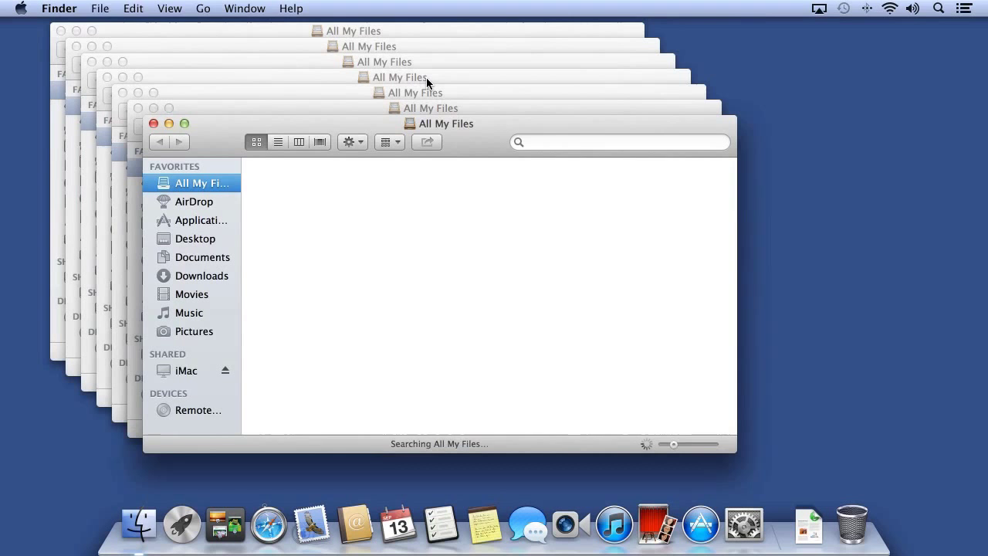
key(super+n)
key(super+n)
key(super+n)
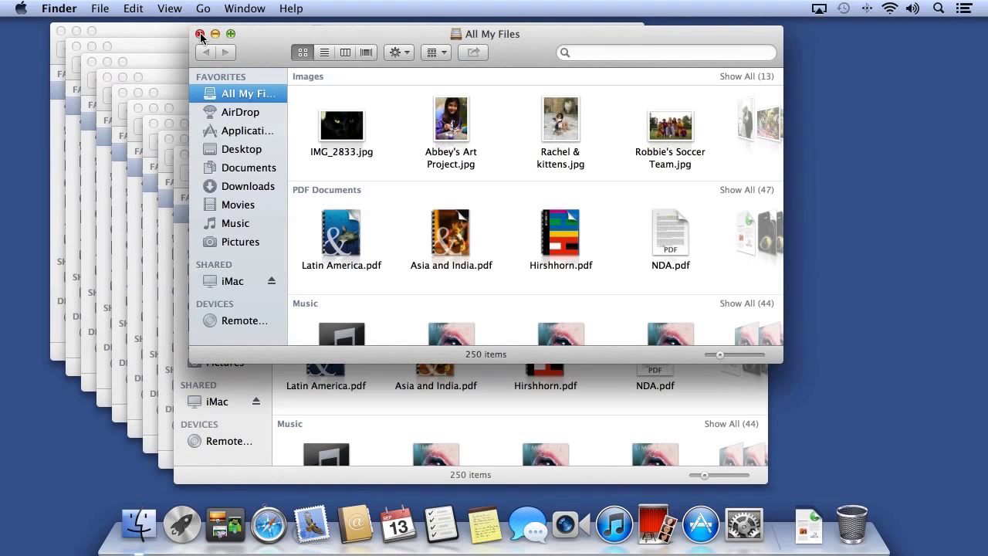
alt+click(200, 34)
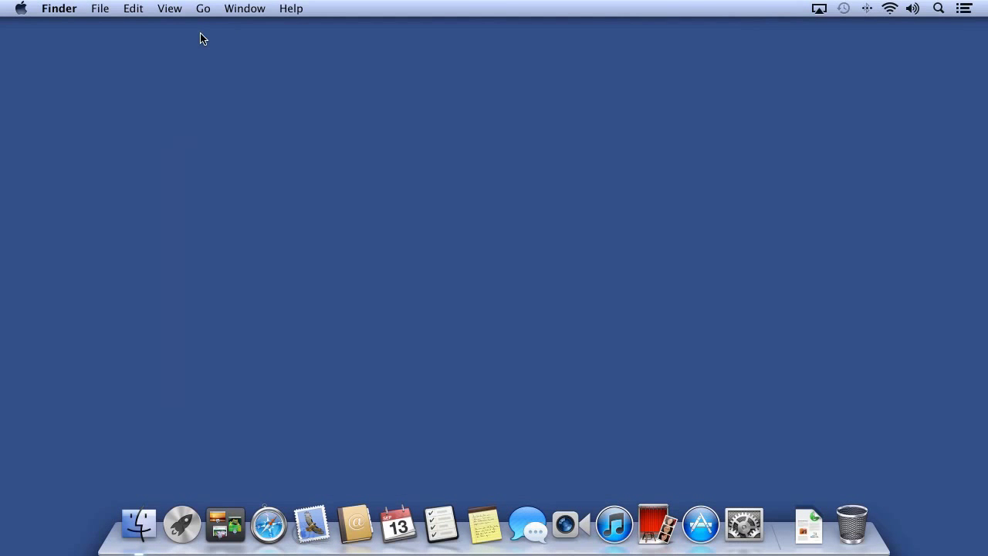
Step: Open another stack of Finder windows and close them all with the close-all-windows shortcut
key(super+n)
key(super+n)
key(super+n)
key(super+n)
key(super+n)
key(super+n)
key(super+n)
key(super+n)
key(super+n)
key(super+n)
key(super+n)
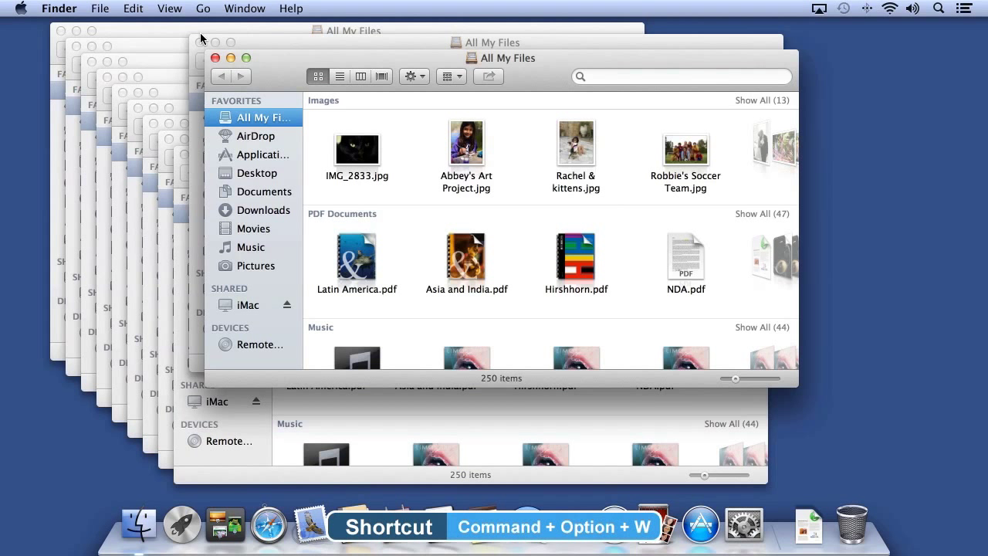
key(super+alt+w)
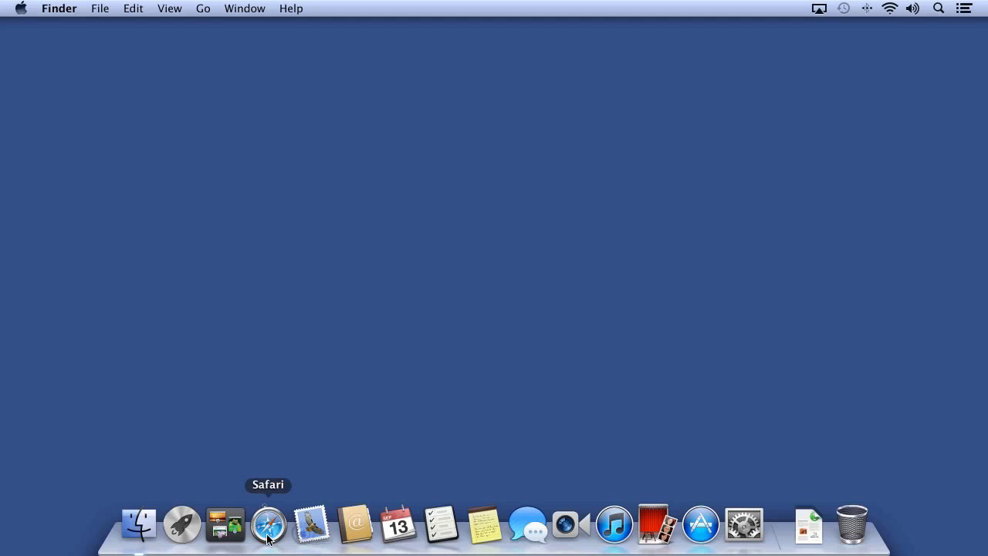
Step: Repeat the close-all-windows shortcut on a fresh batch of new Finder windows
key(super+n)
key(super+n)
key(super+n)
key(super+n)
key(super+n)
key(super+n)
key(super+n)
key(super+n)
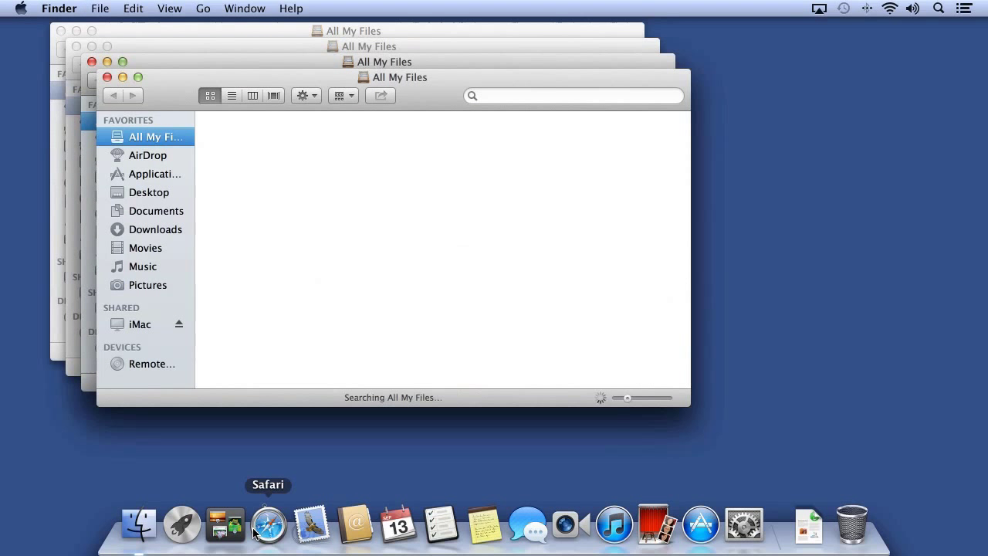
key(super+alt+w)
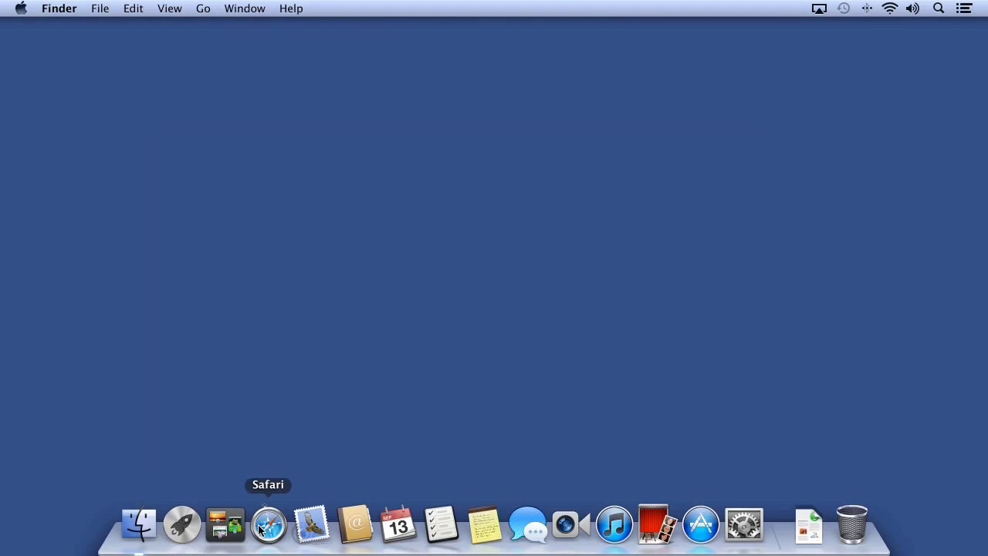
Step: Launch Safari, Calendar and Contacts so that several applications are running
click(195, 530)
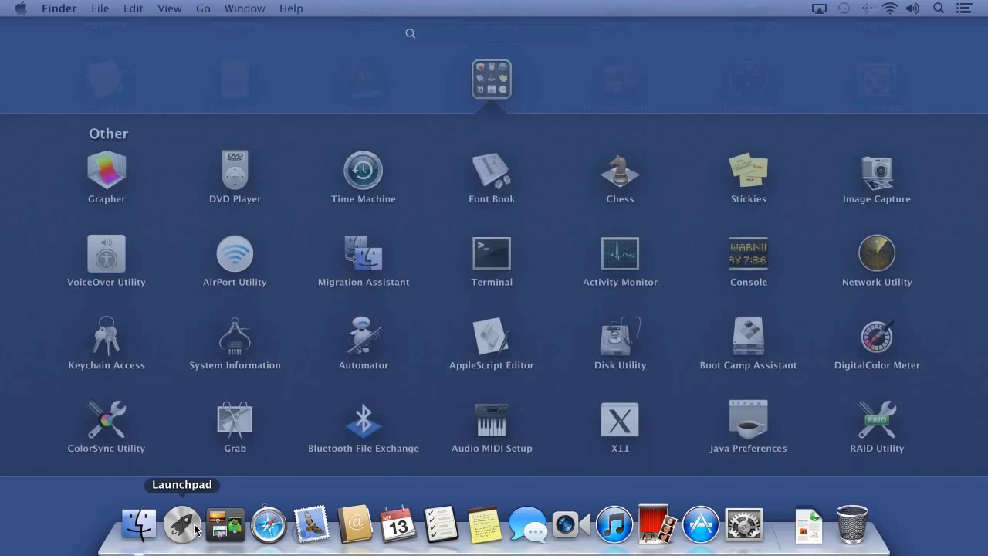
click(195, 529)
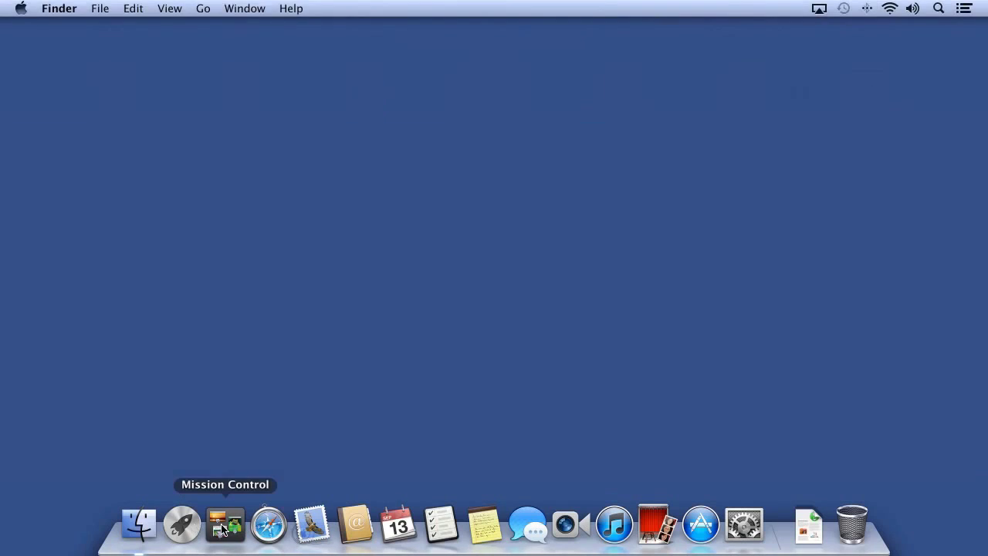
click(269, 525)
click(411, 530)
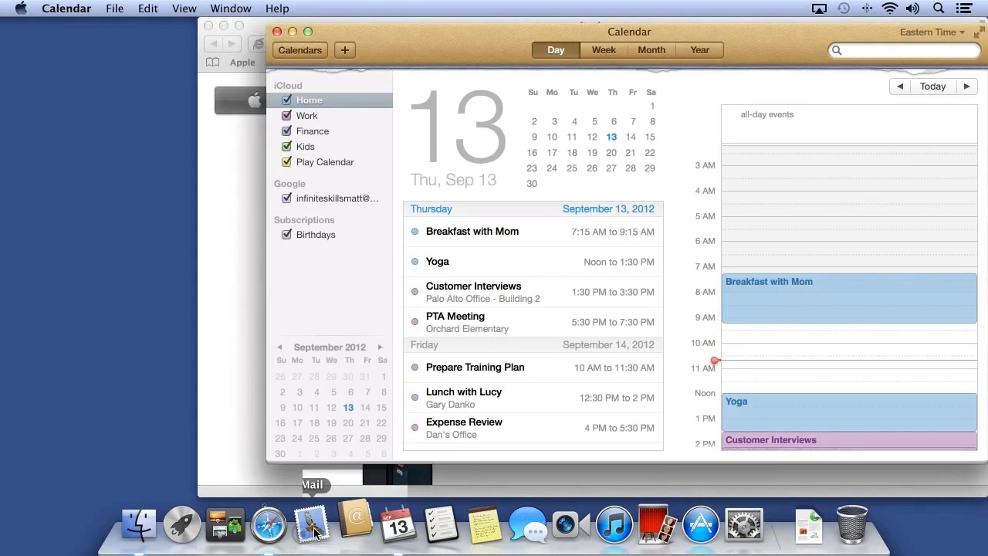
click(356, 528)
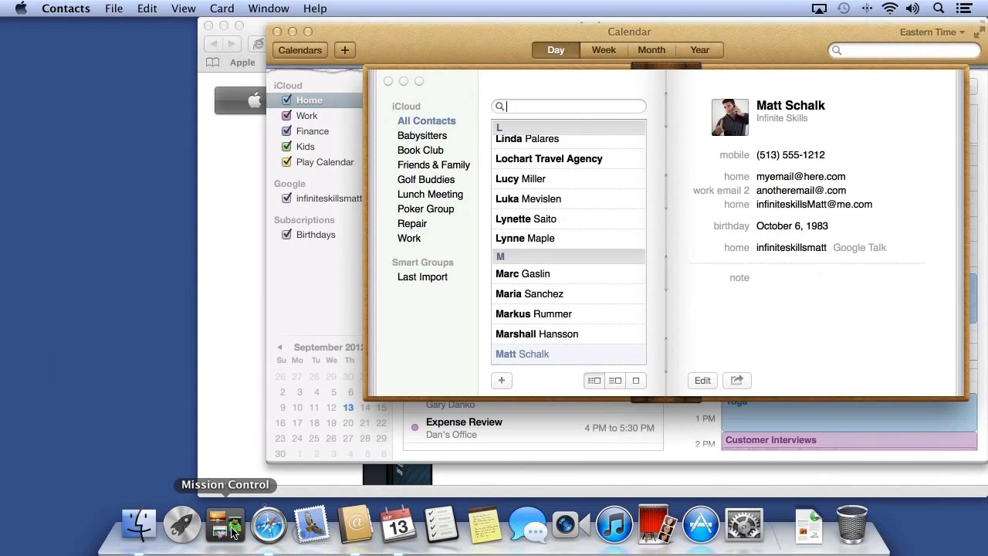
Step: Show and dismiss Launchpad, and minimize the Contacts window and restore it from the Dock
click(183, 529)
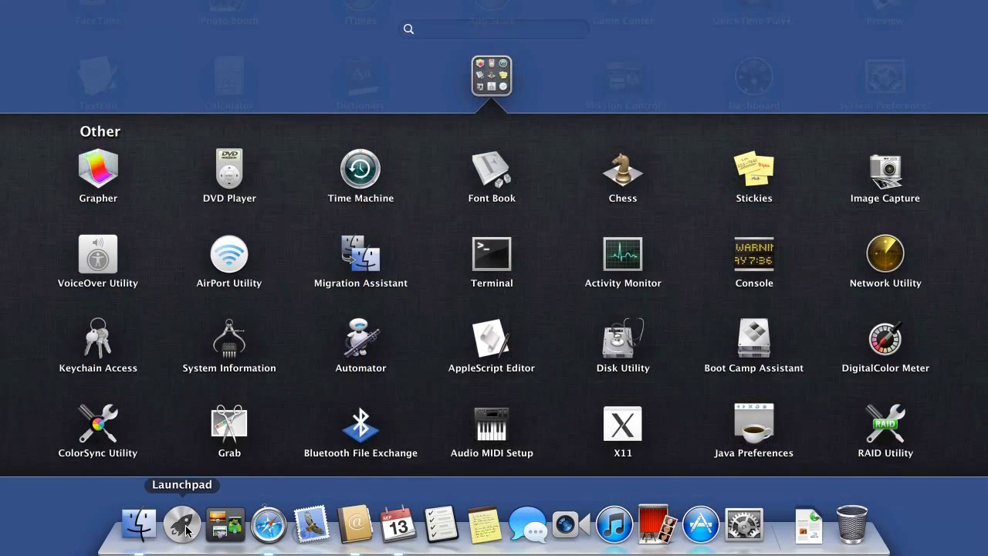
click(186, 529)
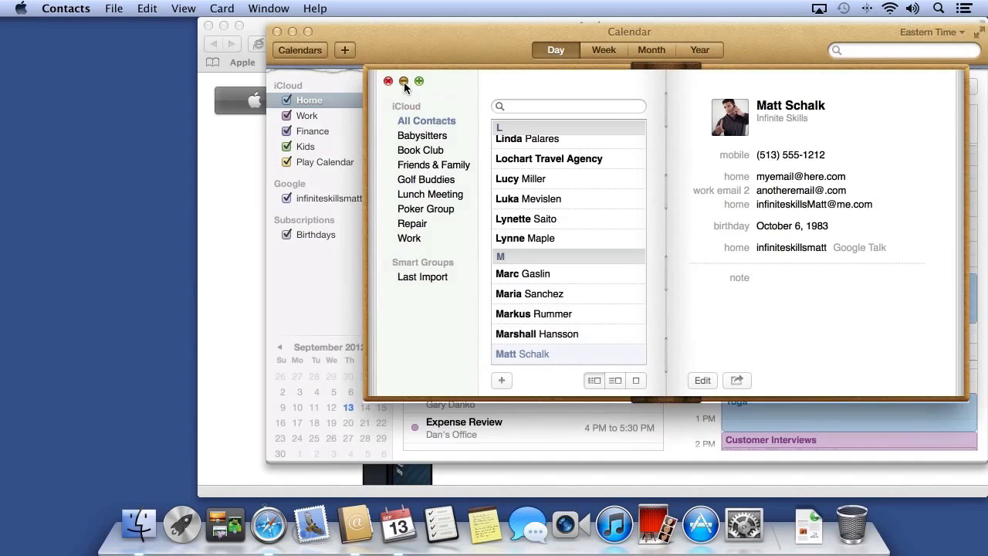
click(404, 82)
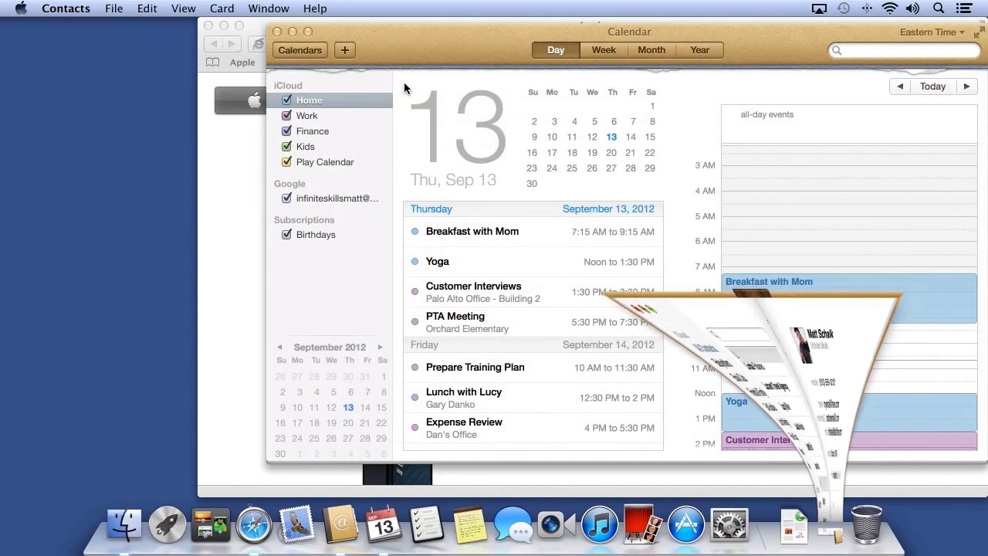
click(838, 540)
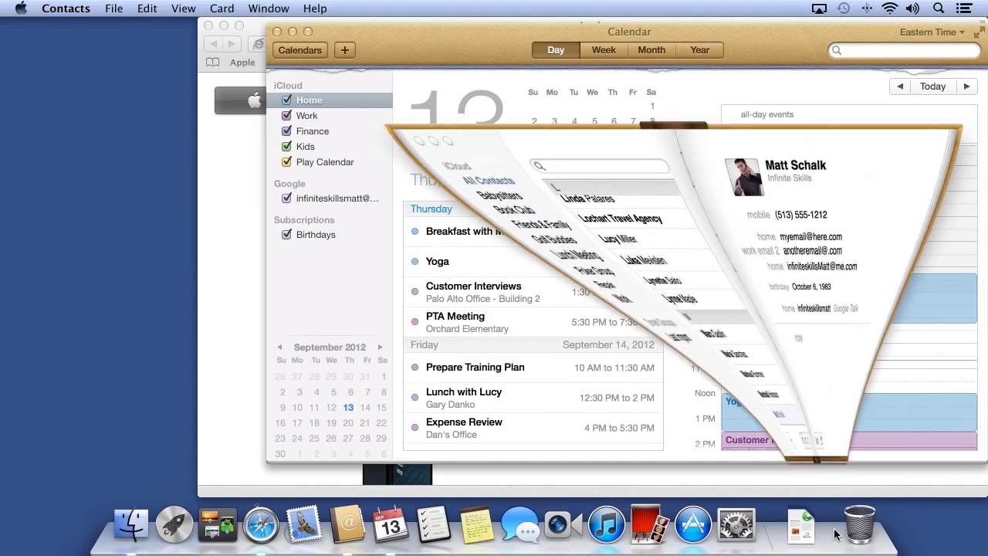
Step: Open Notes and Reminders, and cycle through the running applications in the application switcher to bring Notes forward
click(452, 531)
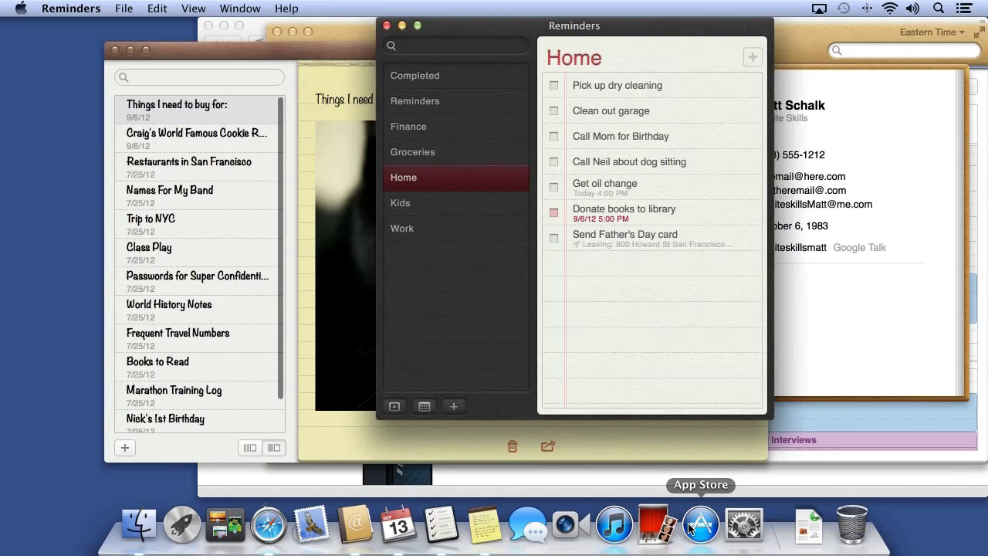
key(super+Tab)
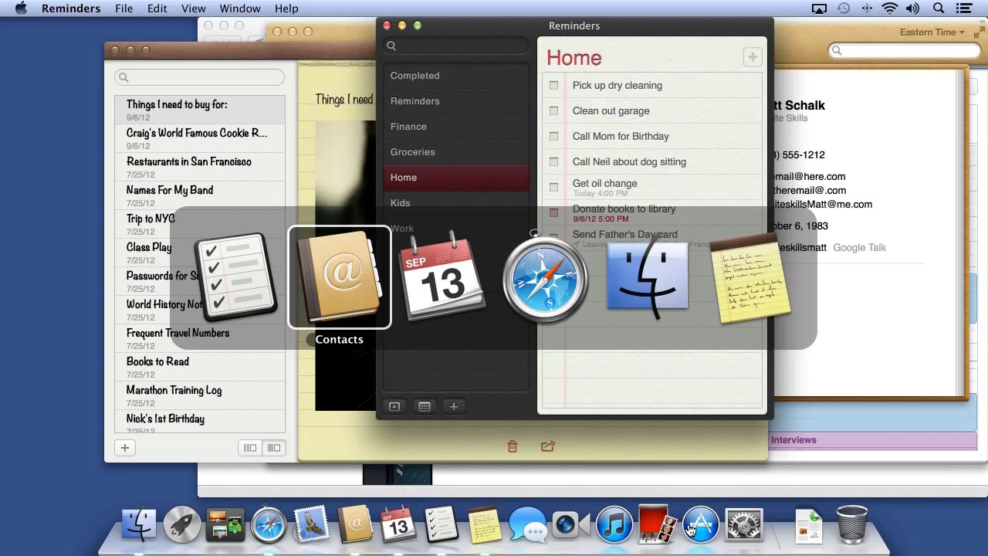
key(super+Tab)
key(super+Tab)
key(super+Tab)
key(super+Tab)
key(super+Tab)
key(super+Tab)
key(super+Tab)
key(super+Tab)
key(super+Tab)
key(super+Tab)
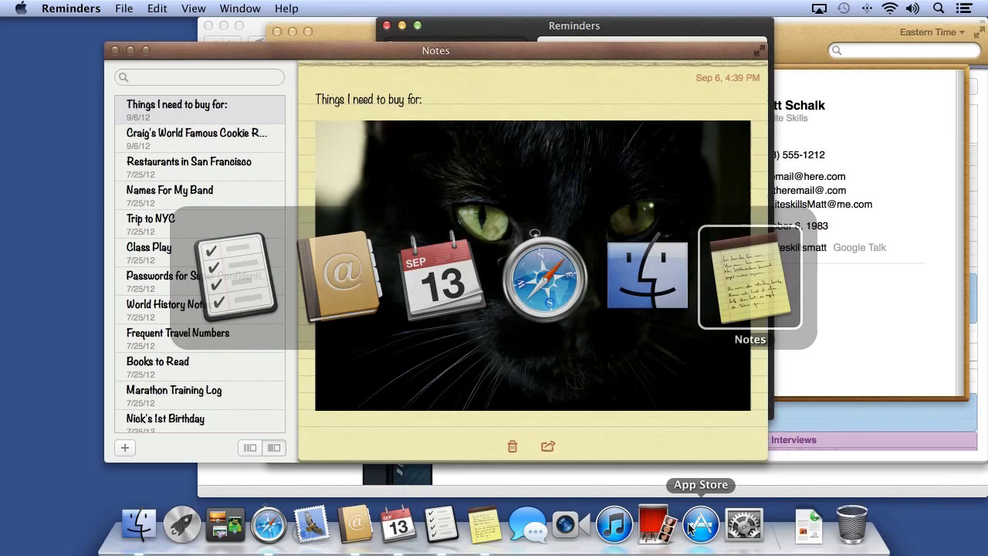
Step: Bring Safari to the front with the application switcher
key(super+Tab)
key(super+Tab)
key(super+Tab)
key(super+Tab)
key(super+Tab)
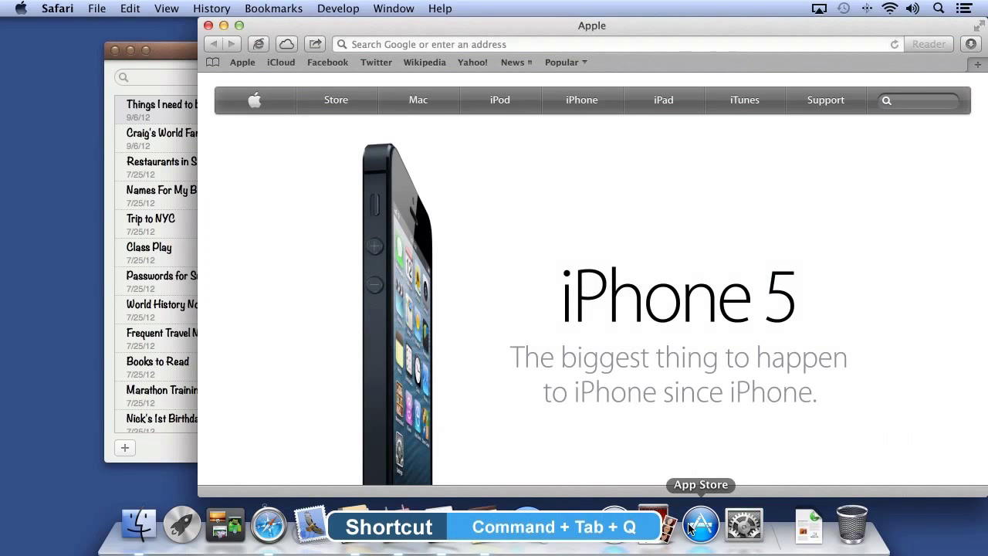
Step: Quit Reminders, Notes, Contacts, Calendar and Safari from within the application switcher
key(super+Tab)
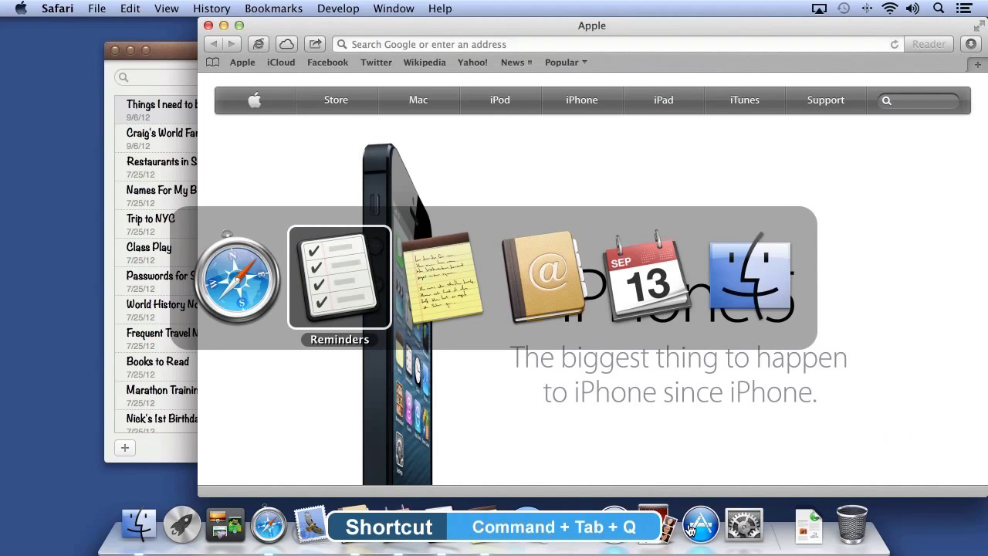
key(super+q)
key(super+q)
key(super+q)
key(super+q)
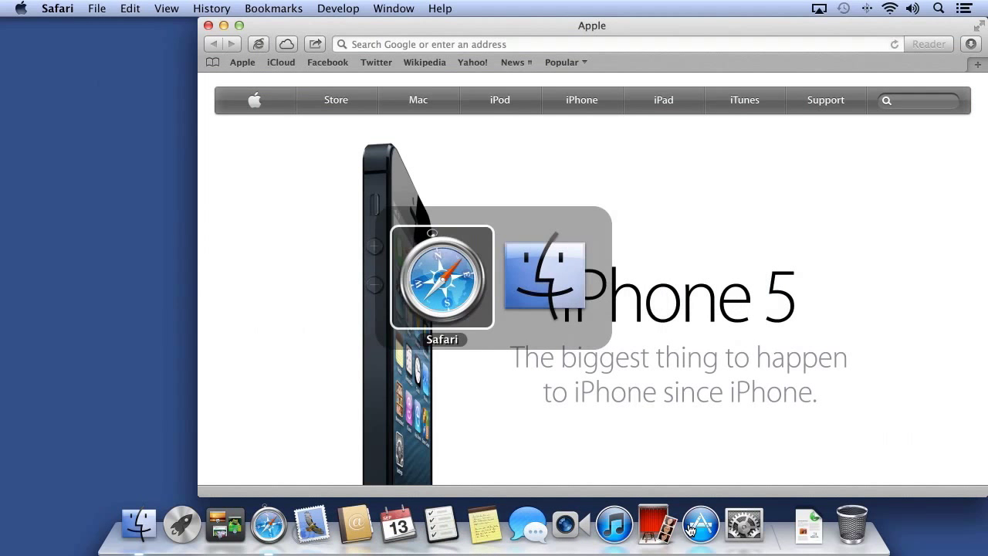
key(super+q)
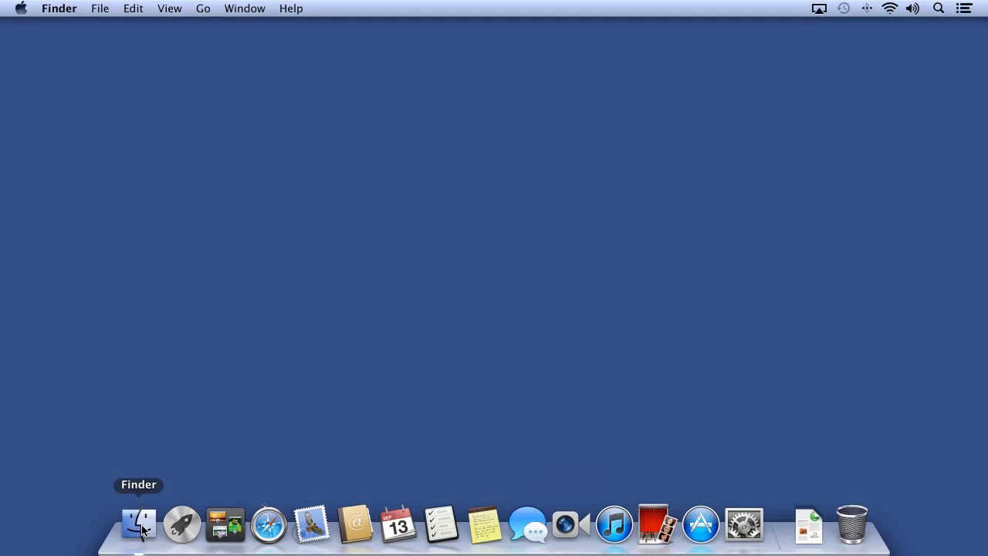
Step: Open a Finder window and show the contents of the My Favorite Images folder in Pictures
click(141, 529)
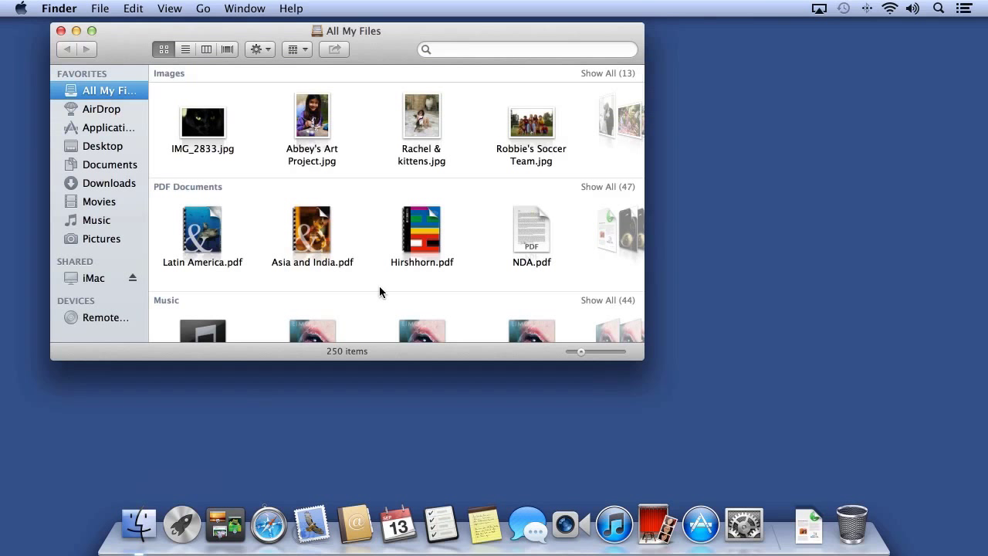
click(97, 238)
click(215, 101)
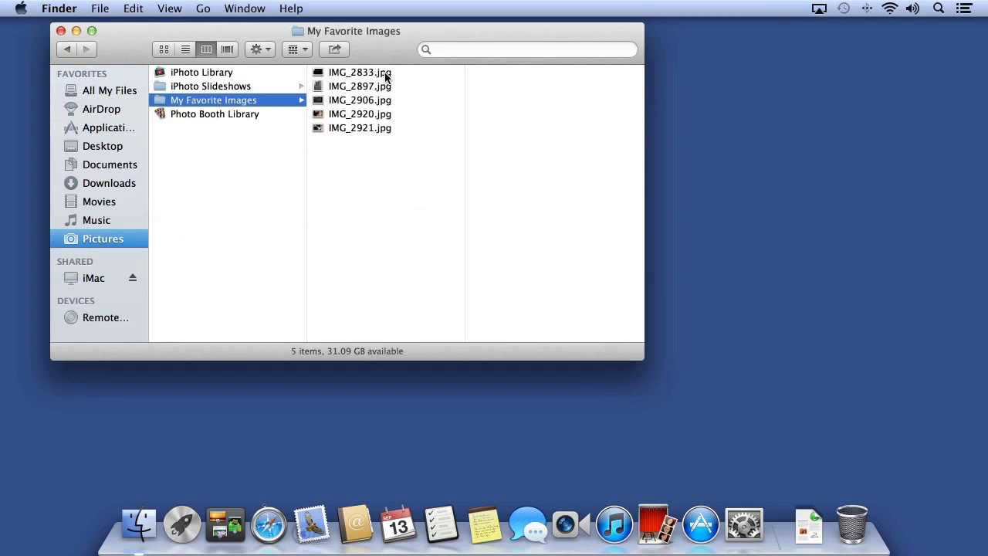
Step: Select all five images from IMG_2833.jpg to IMG_2921.jpg and compress them into one archive
click(386, 74)
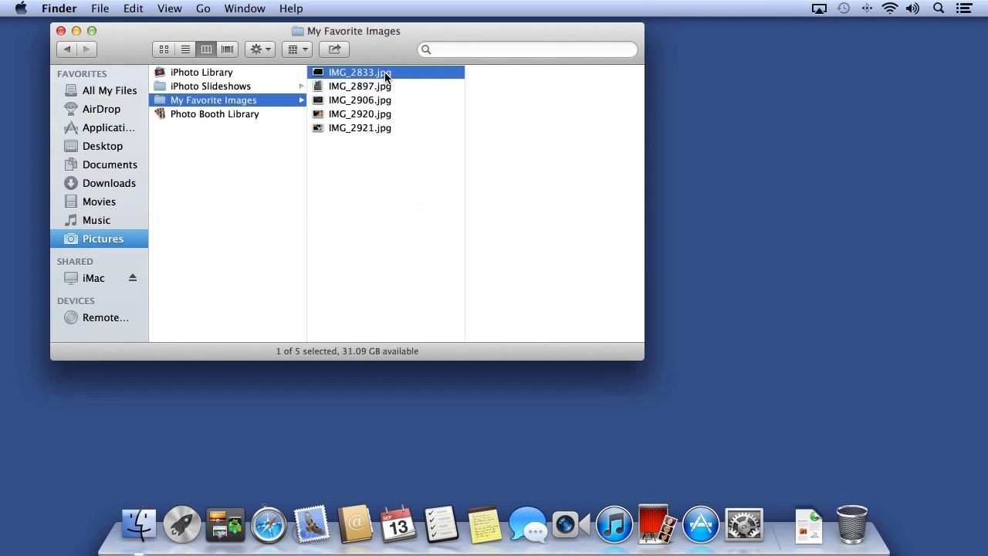
shift+click(369, 130)
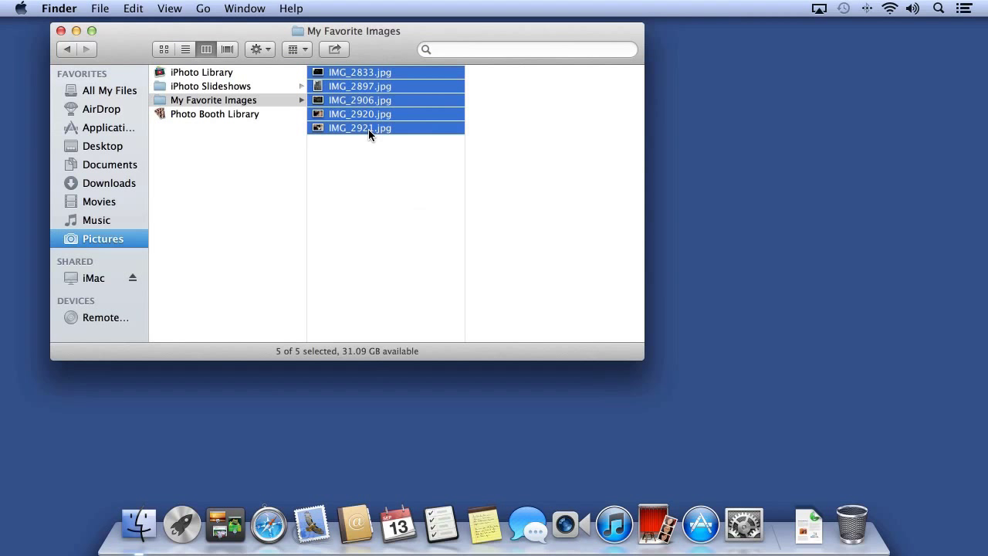
right_click(370, 128)
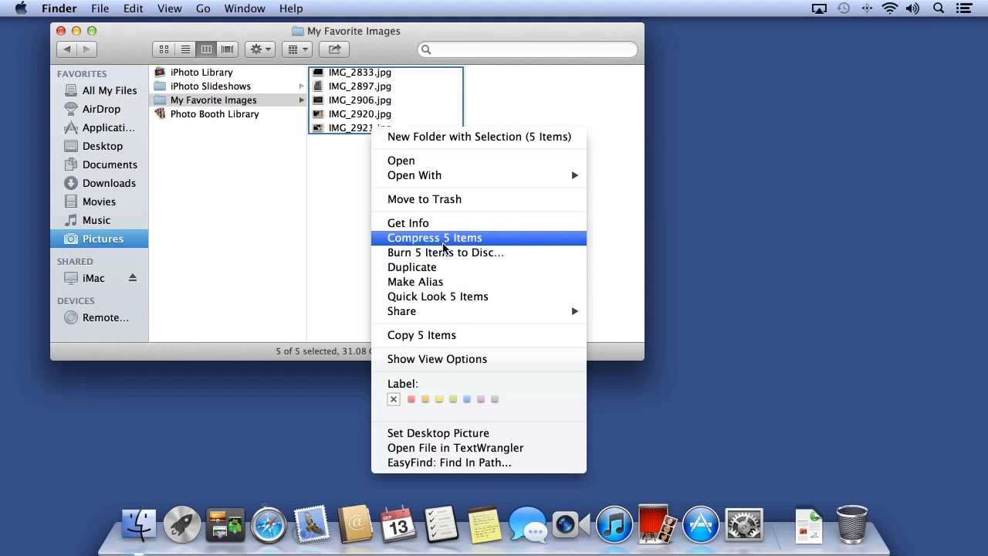
click(445, 243)
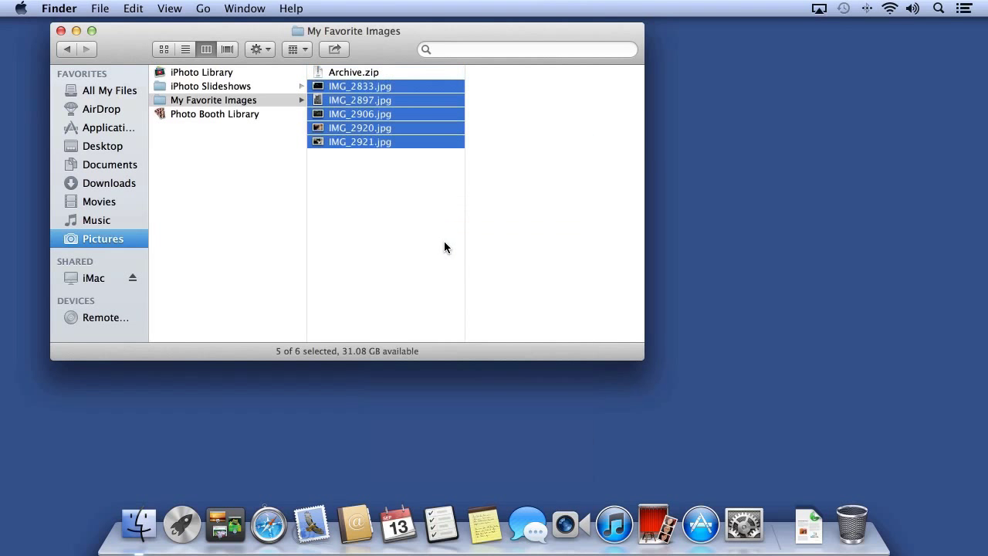
Step: Move Archive.zip from the My Favorite Images folder to the desktop and close the Finder window
click(348, 73)
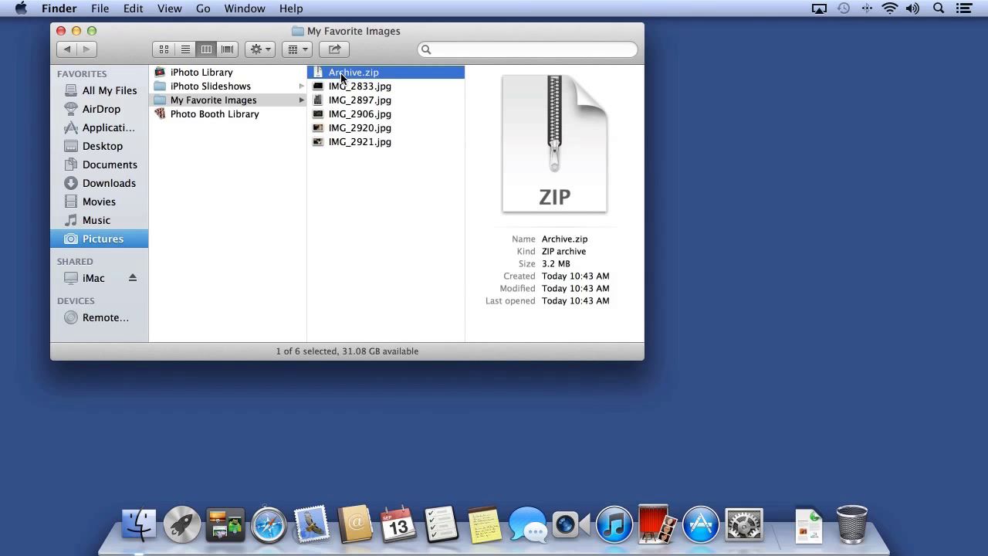
drag(343, 76, 880, 169)
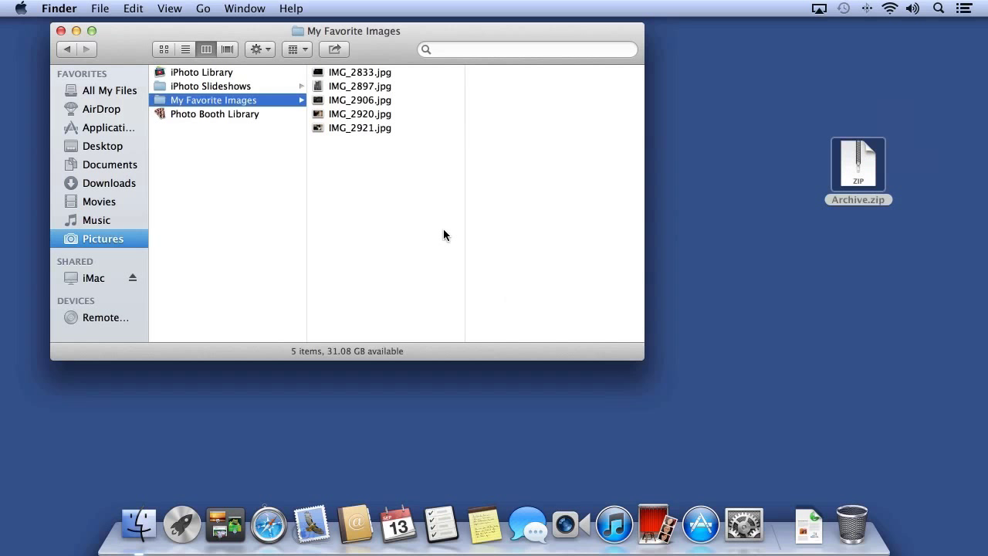
key(super+w)
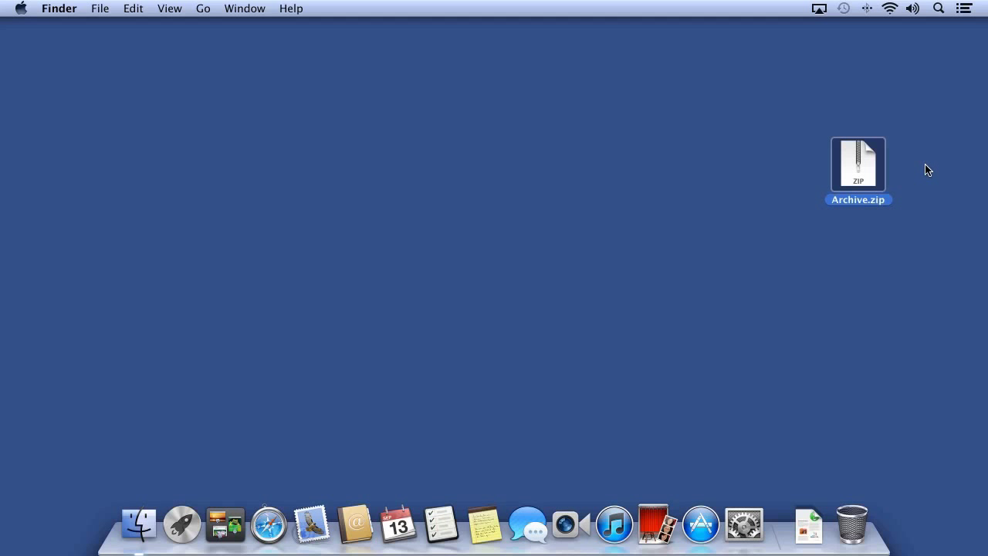
Step: Expand Archive.zip on the desktop and view the contents of the extracted Archive folder, closing its window again
double_click(858, 169)
drag(877, 183, 720, 141)
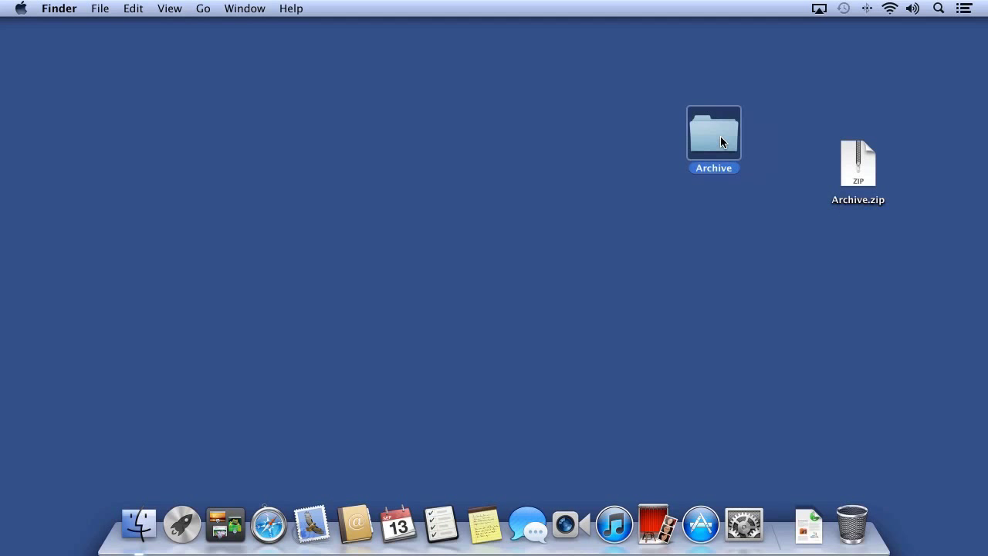
double_click(721, 142)
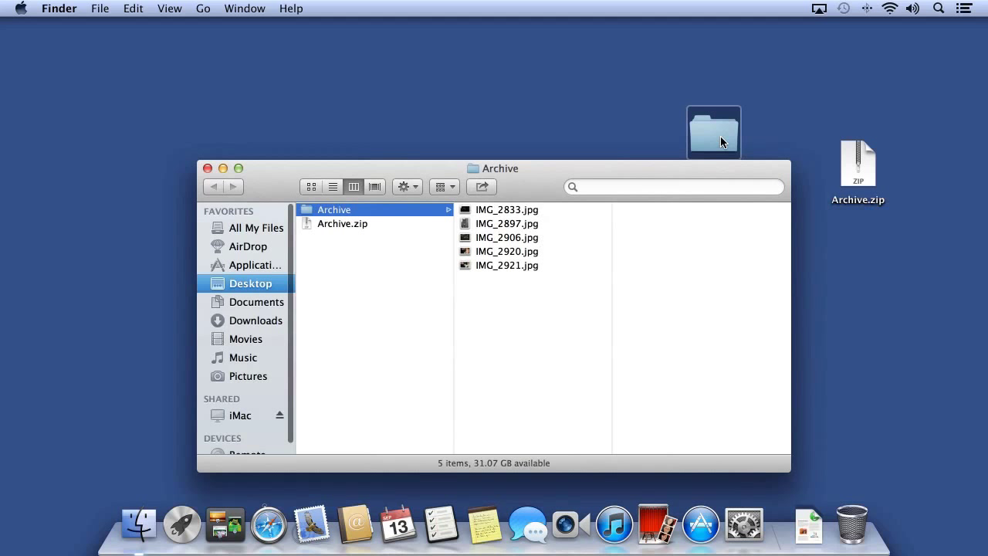
key(super+w)
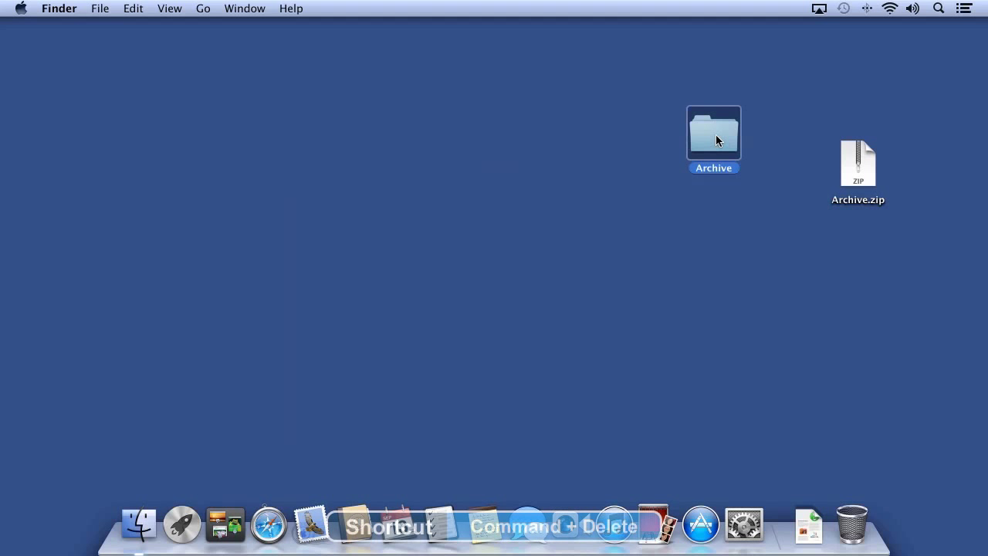
Step: Move the extracted Archive folder to the Trash and expand Archive.zip on the desktop again
key(super+BackSpace)
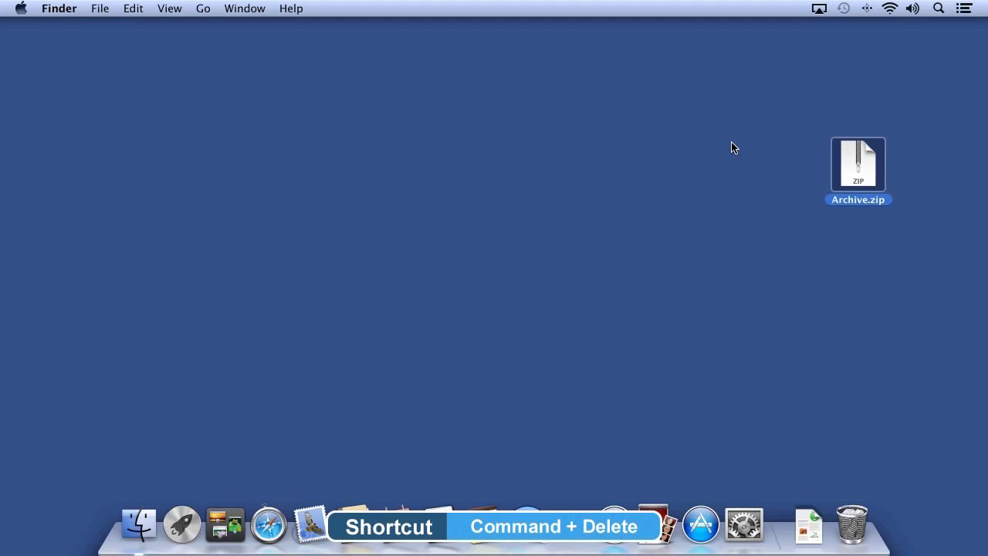
click(728, 146)
double_click(857, 166)
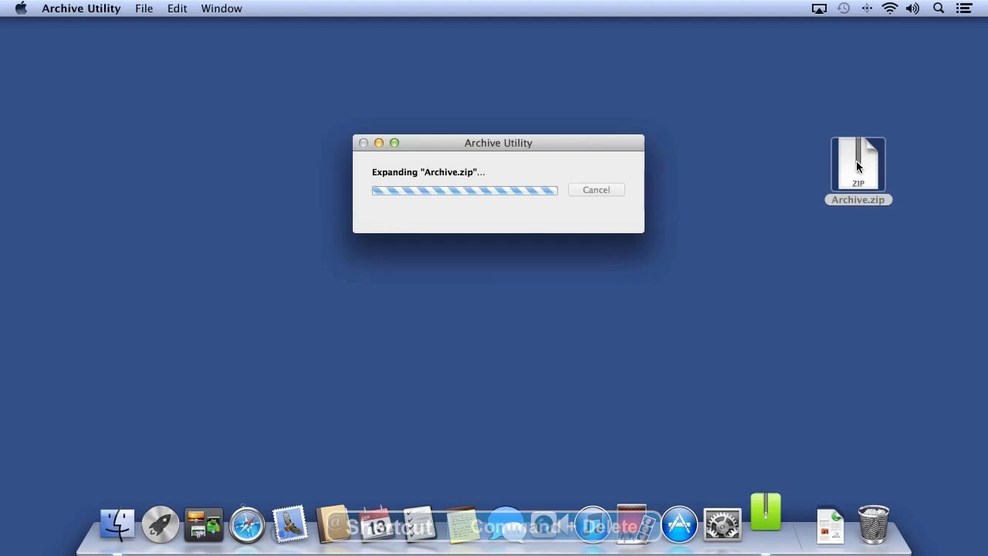
drag(896, 189, 790, 194)
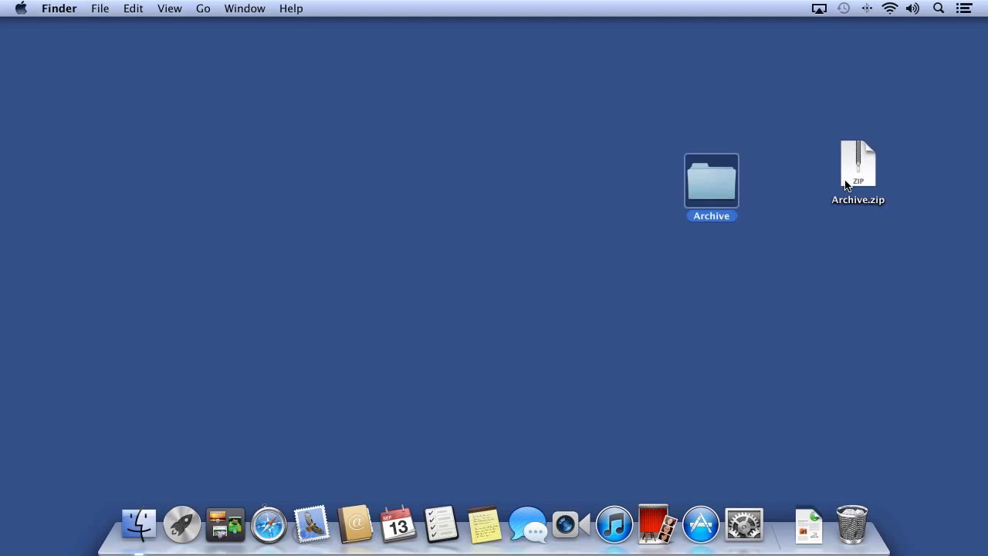
Step: Move the newly extracted Archive folder to the Trash, leaving only Archive.zip on the desktop
click(855, 171)
click(722, 191)
key(super+BackSpace)
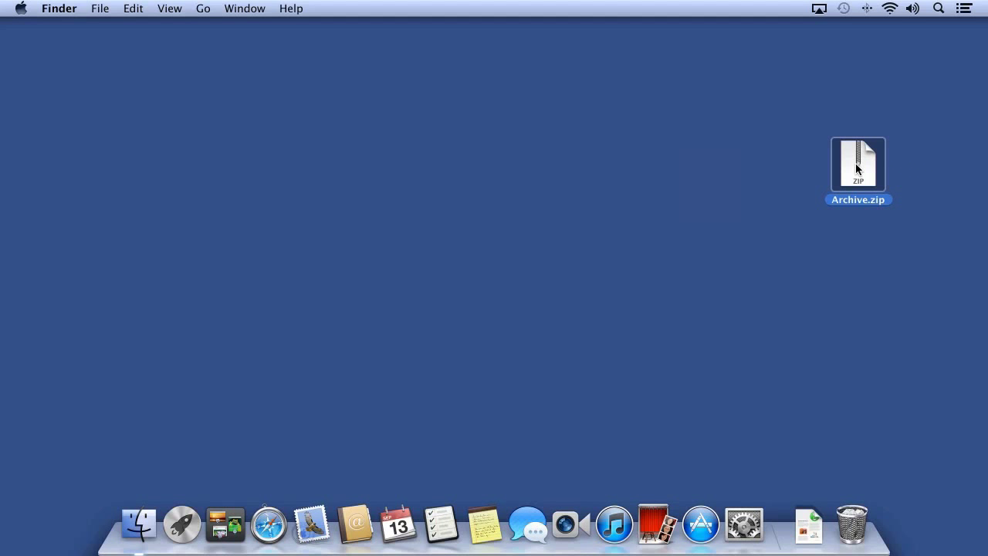
click(660, 179)
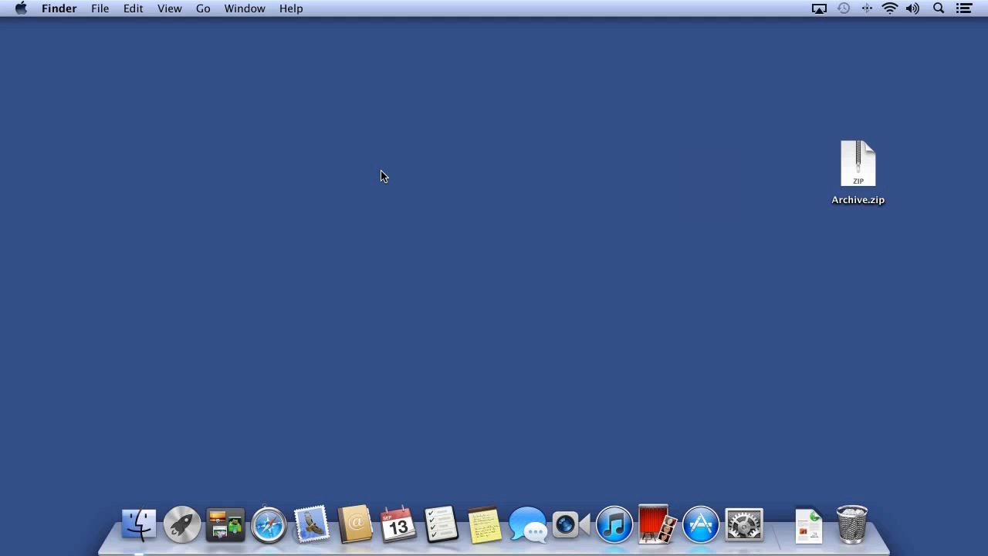
Step: Use Go to Folder to open /System/Library/CoreServices/ in Finder
key(super+shift+g)
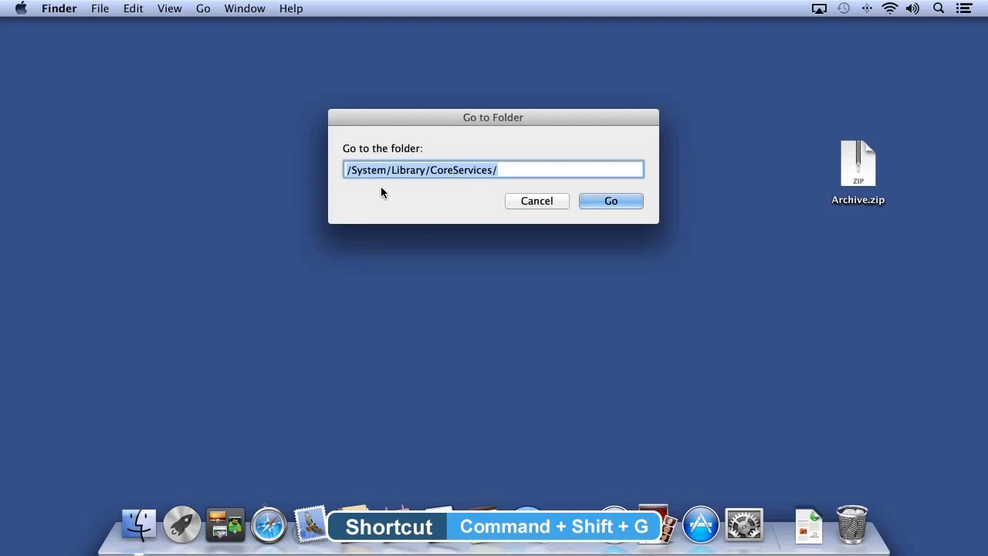
click(203, 8)
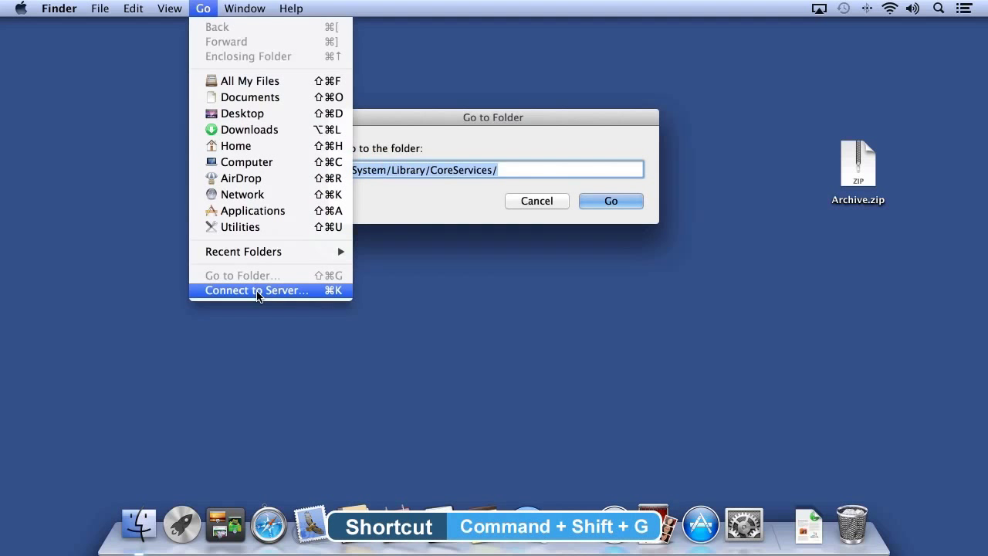
click(419, 196)
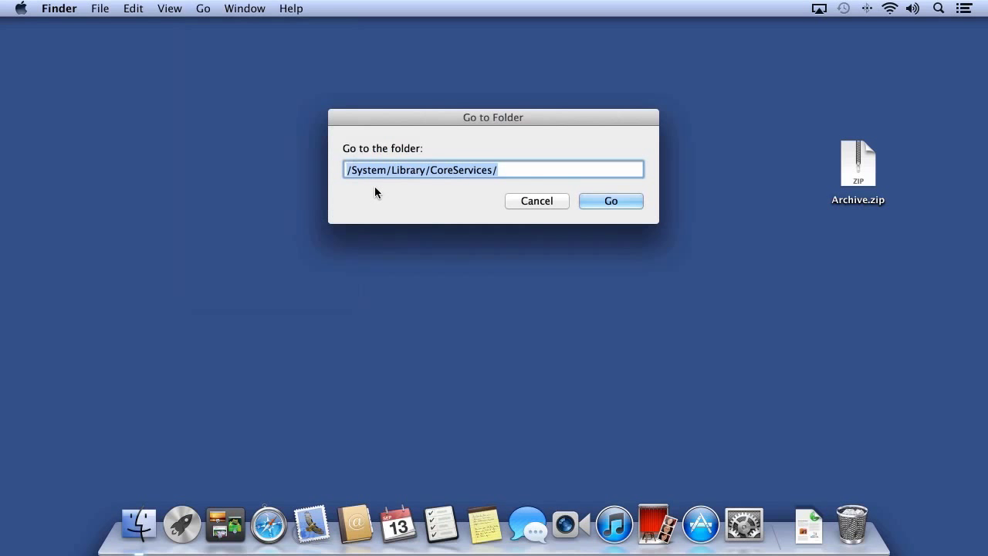
text(/)
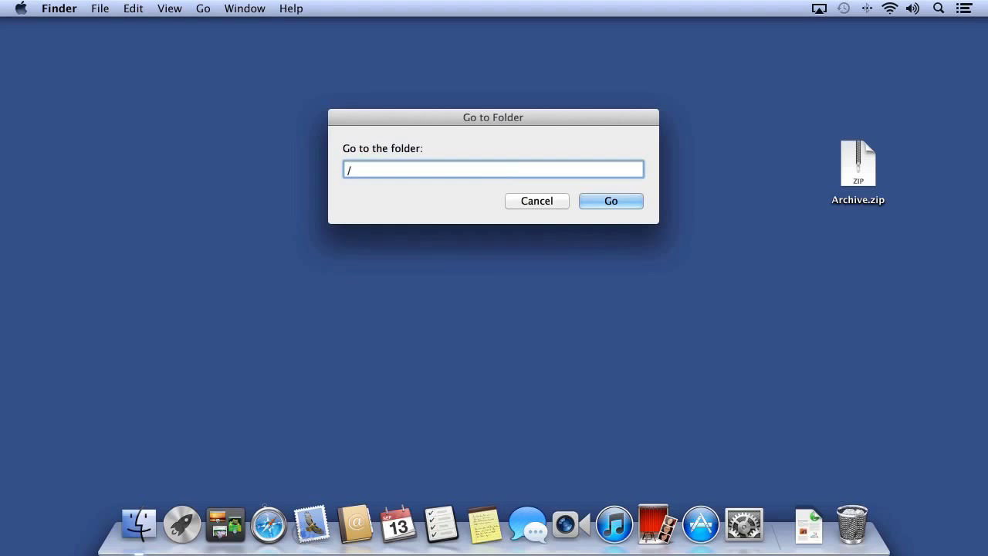
text(System/)
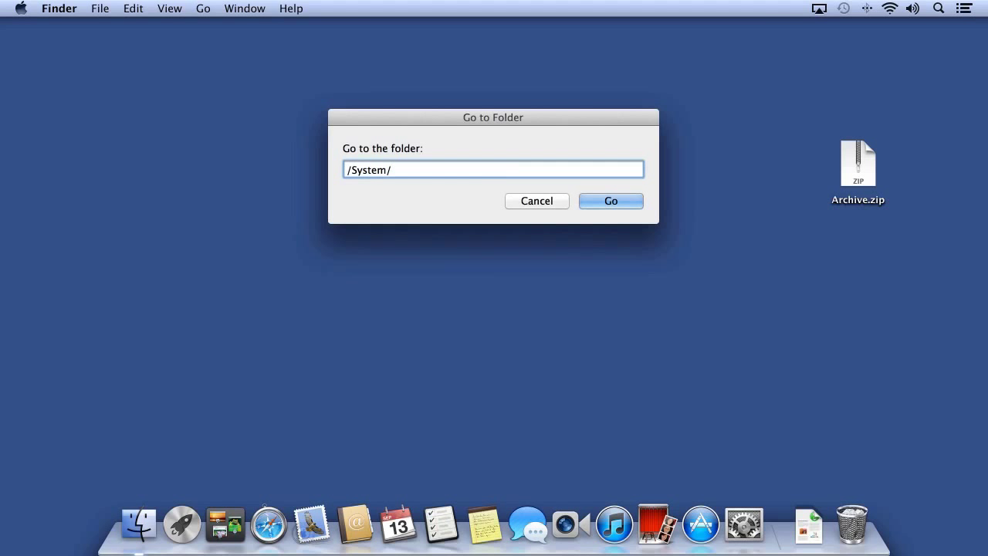
text(Library/CoreServices/)
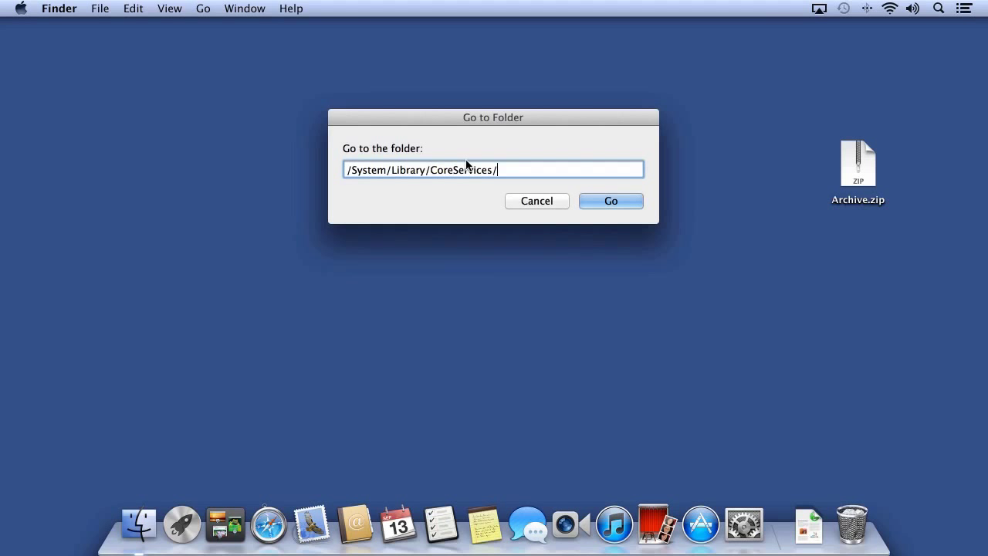
click(600, 201)
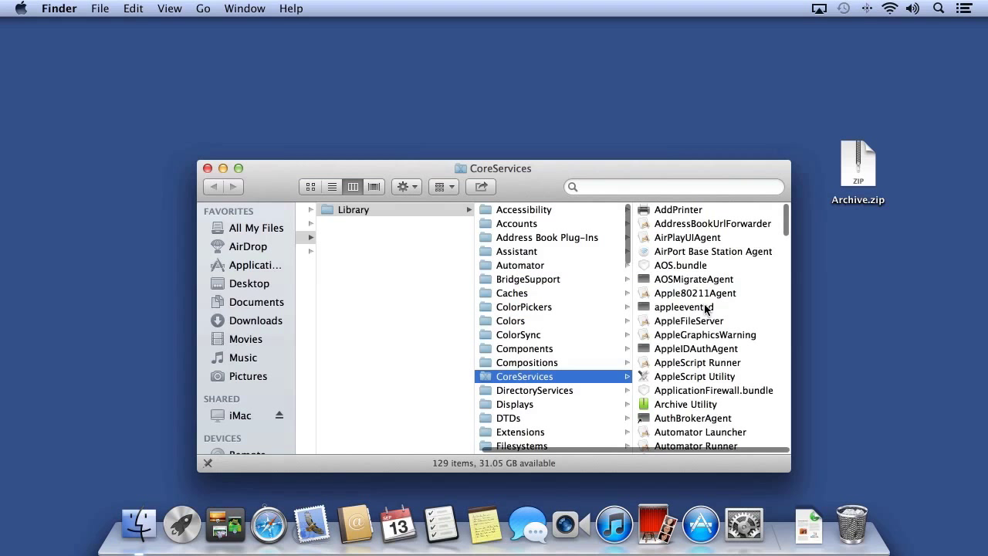
Step: Launch Archive Utility from CoreServices and show its preferences, with the CoreServices window closed
double_click(684, 404)
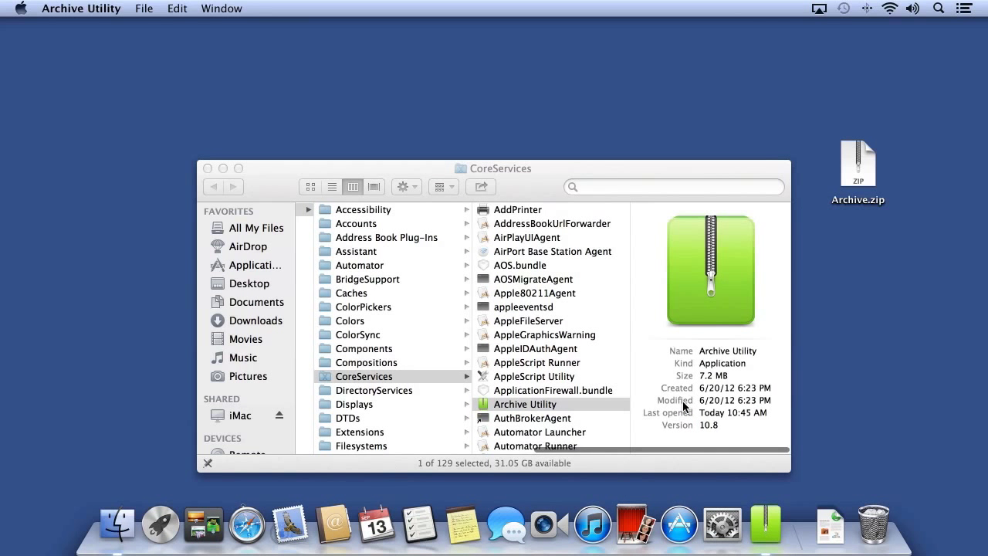
click(116, 8)
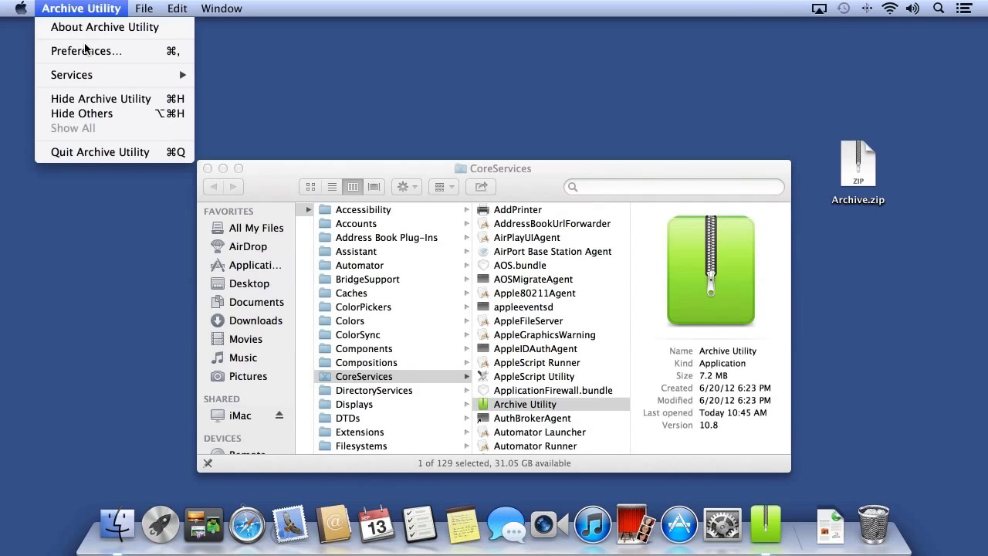
click(80, 51)
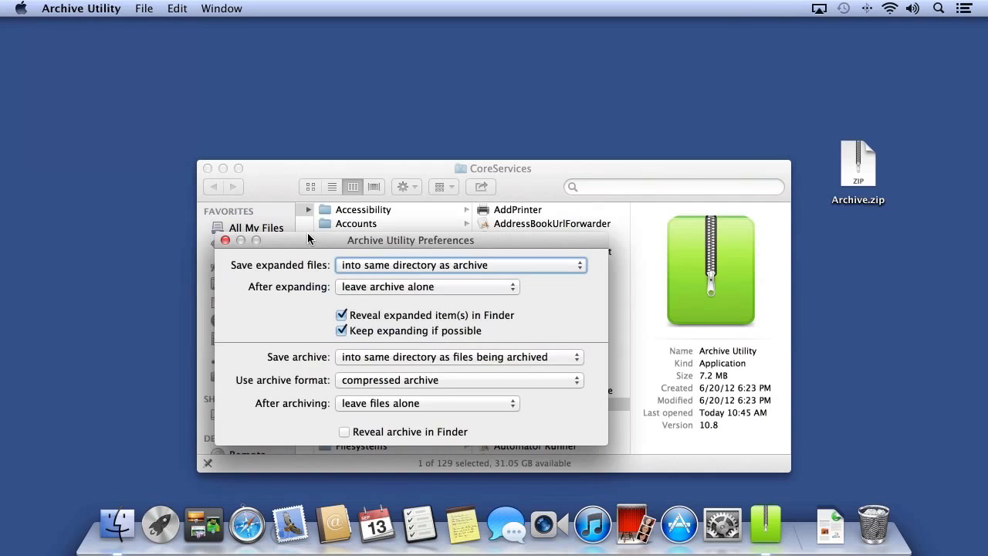
click(207, 169)
drag(308, 236, 327, 139)
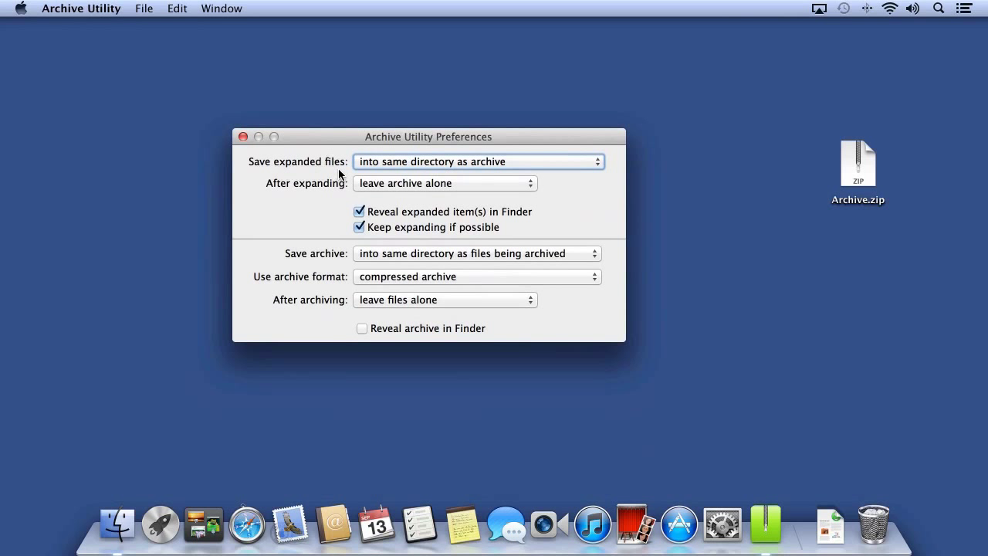
Step: Set Archive Utility to move the archive to Trash after expanding
click(371, 162)
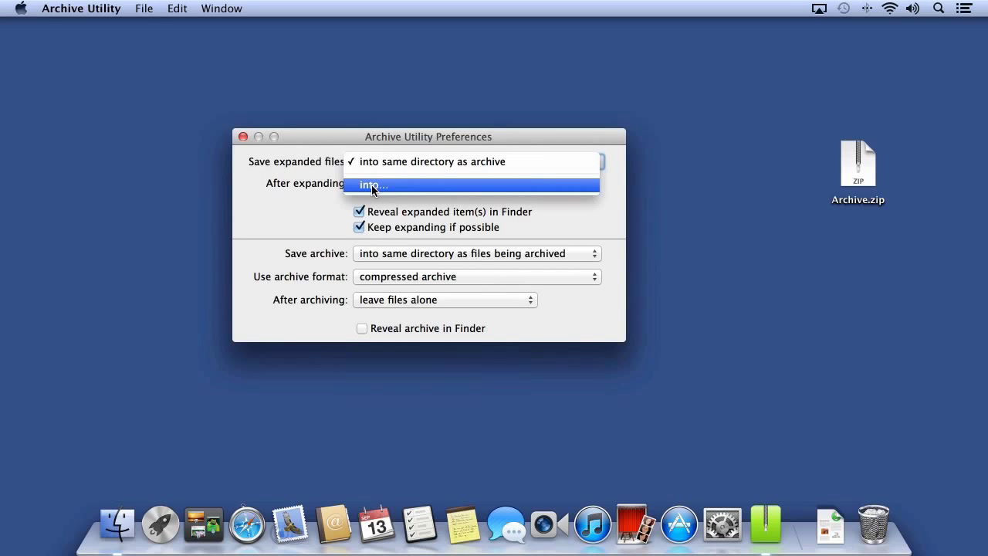
click(300, 202)
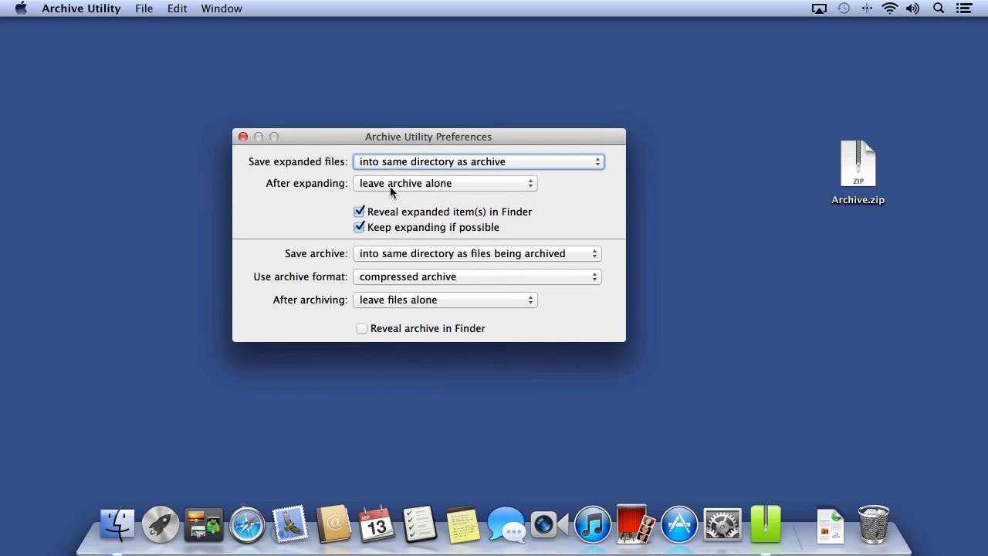
click(463, 189)
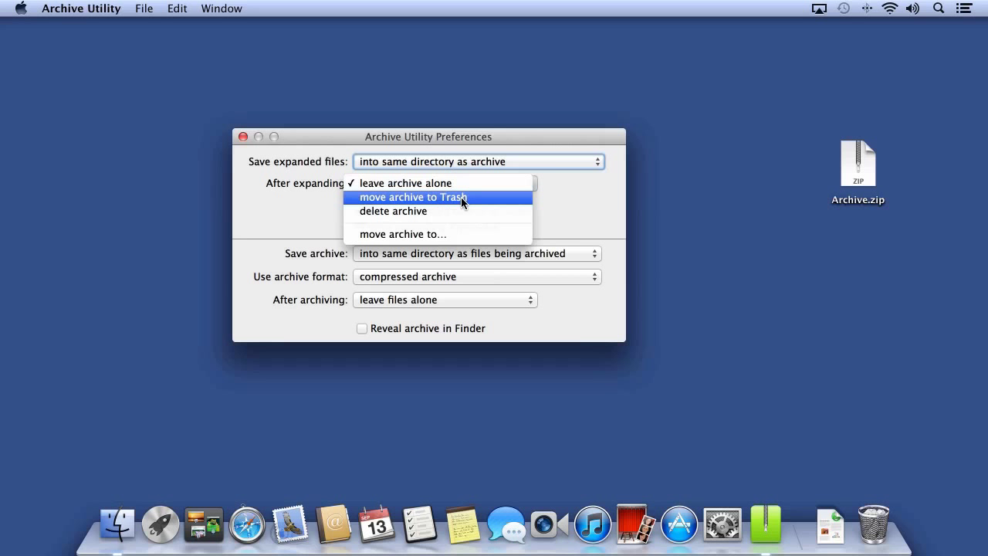
click(463, 198)
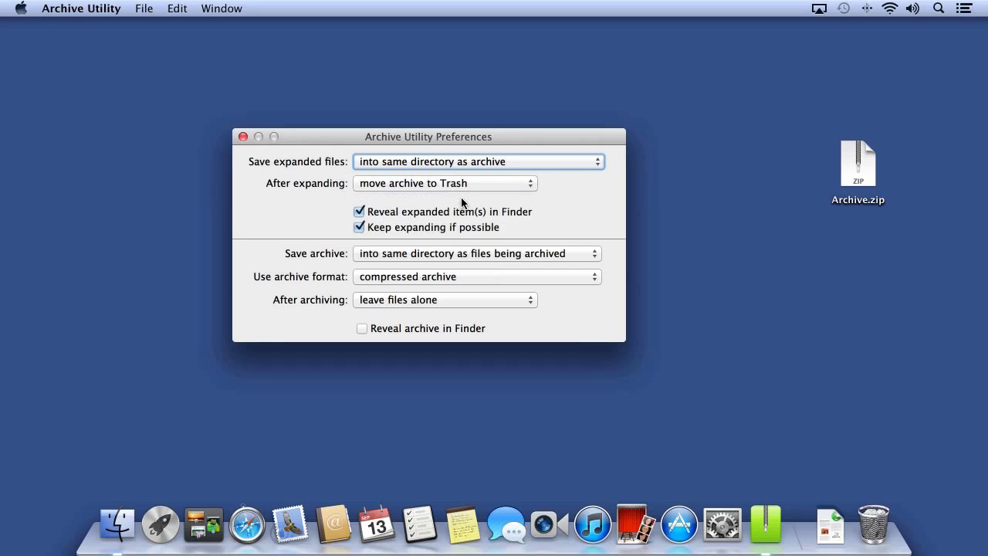
Step: Expand Archive.zip on the desktop with the new preference and close the Finder window of the extracted folder
double_click(854, 171)
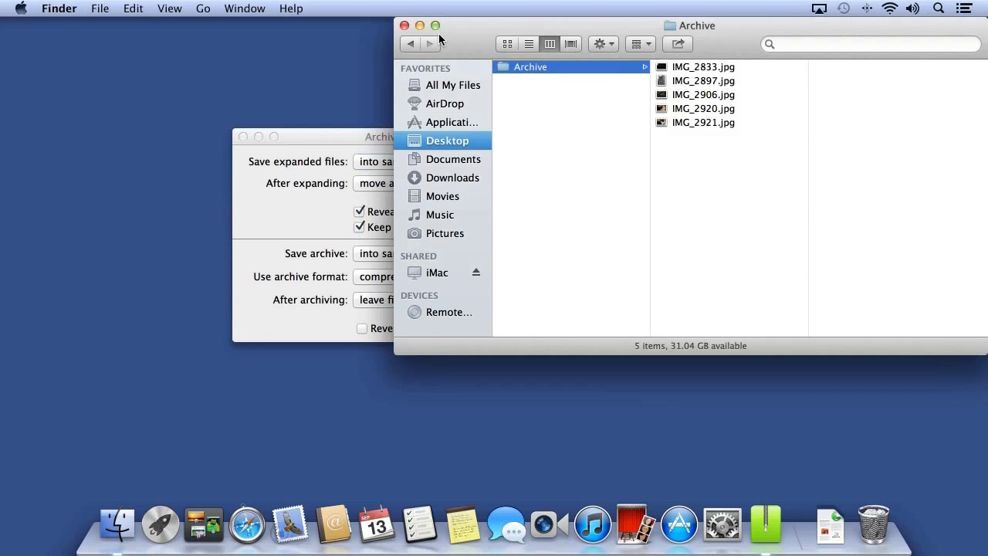
click(403, 26)
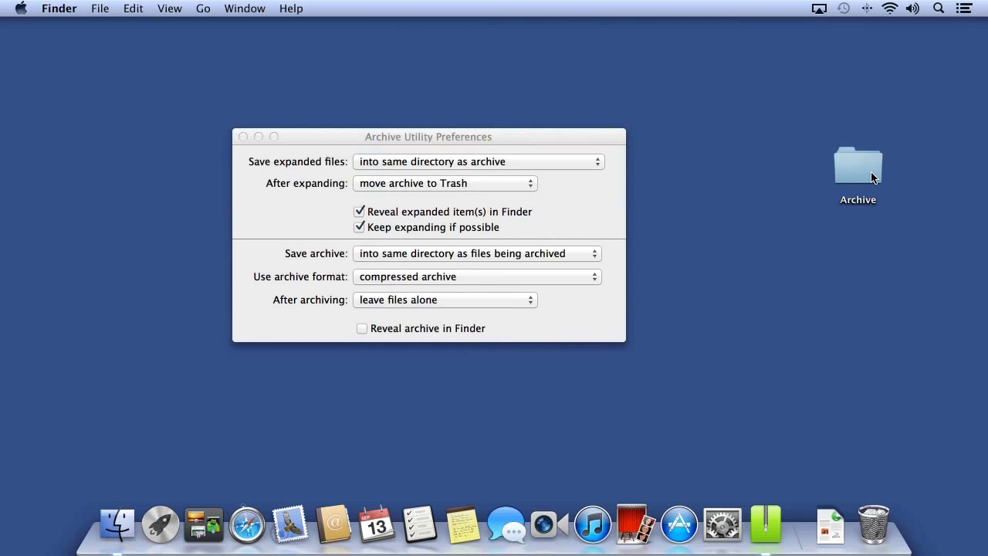
Step: Compress the Archive folder on the desktop into a zip file
click(854, 152)
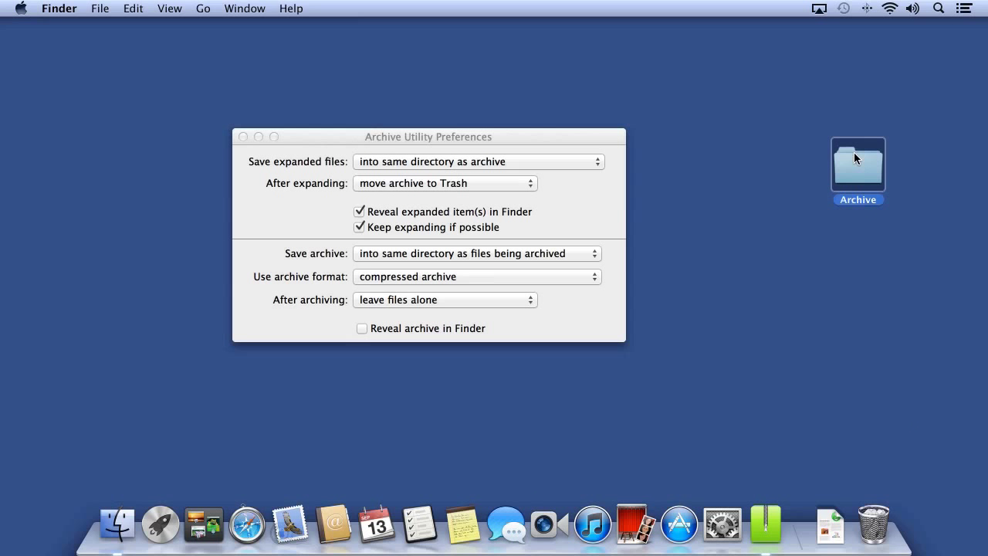
right_click(854, 152)
click(803, 223)
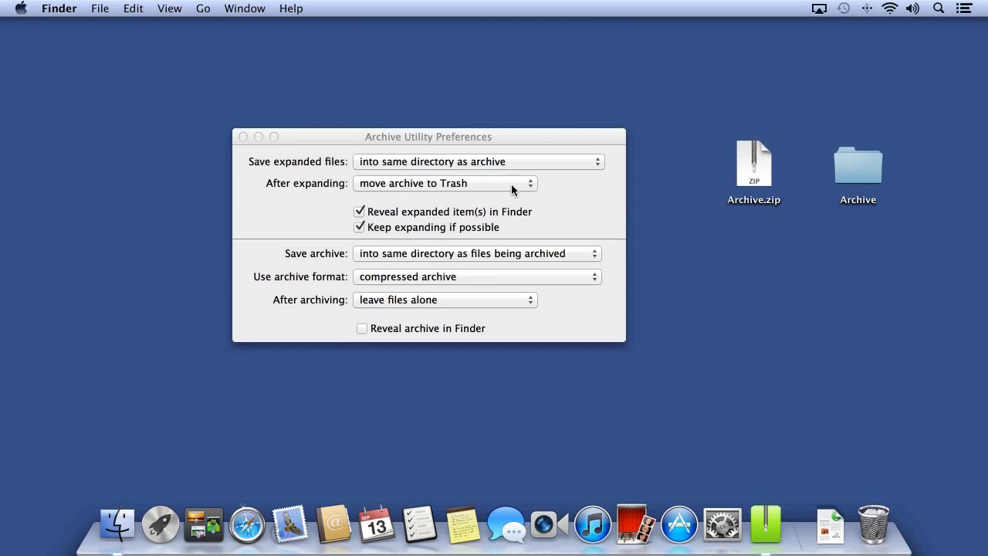
Step: Create a folder named Backup in the Documents folder and open it in Finder
click(117, 525)
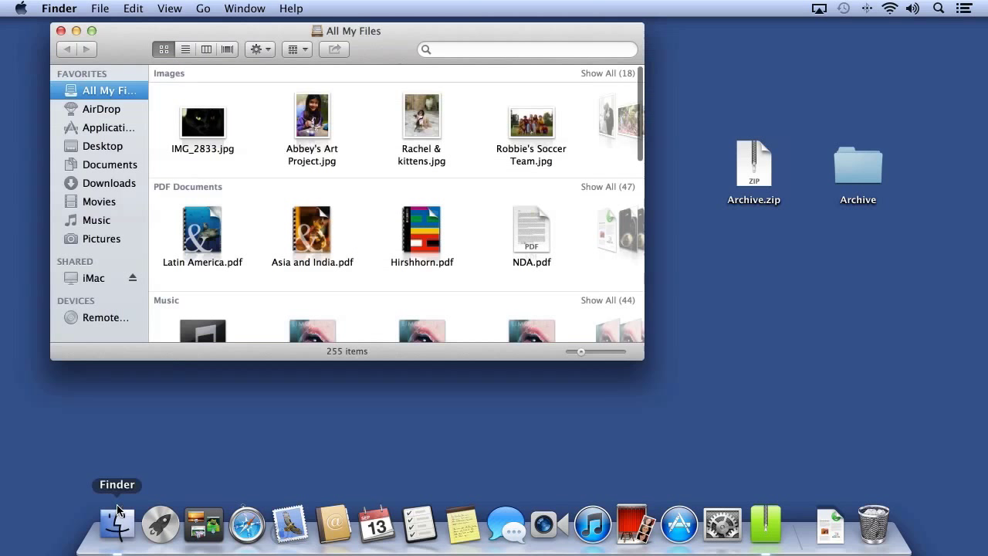
click(100, 167)
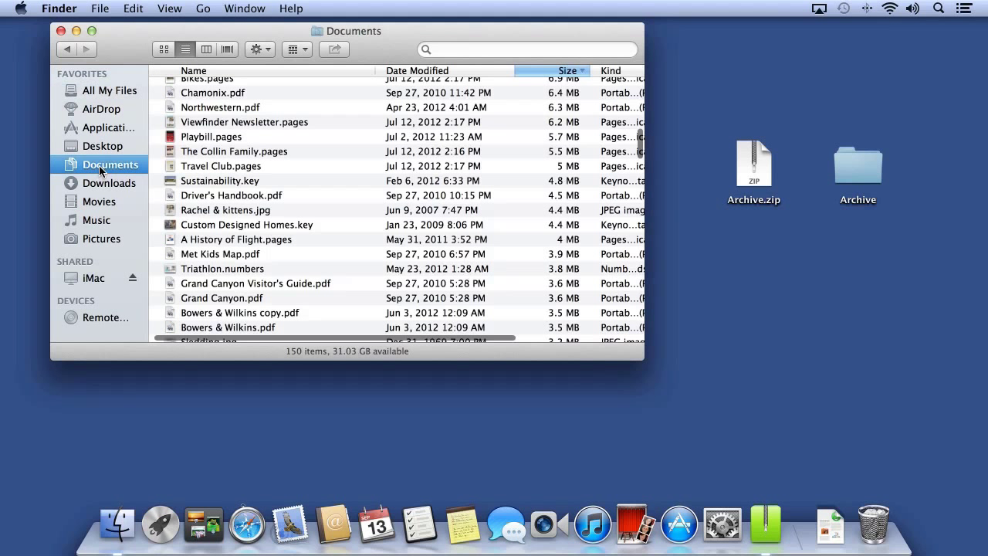
key(super+shift+n)
text(Backup)
key(Return)
key(super+Down)
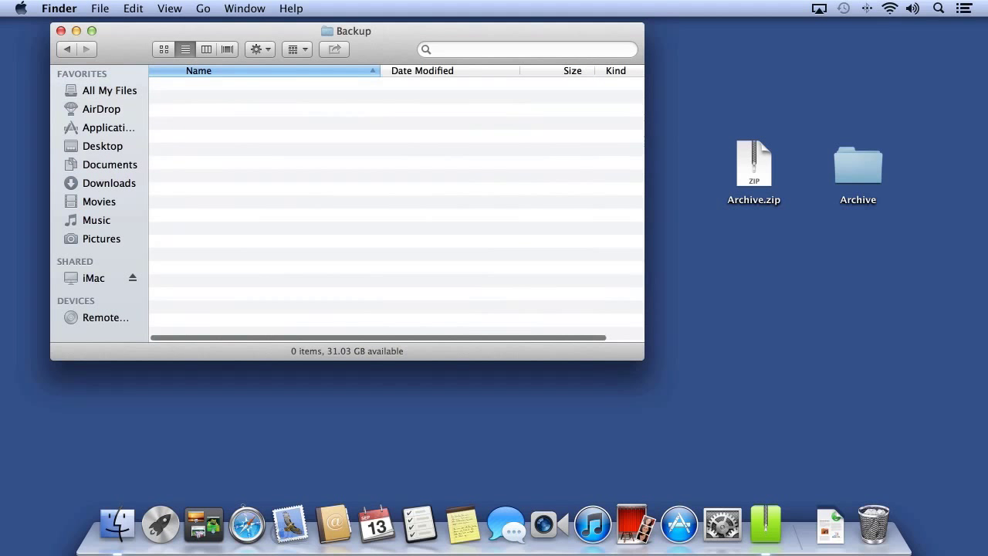
Step: Create a subfolder named Zip Backups inside the Backup folder and open it
key(super+shift+n)
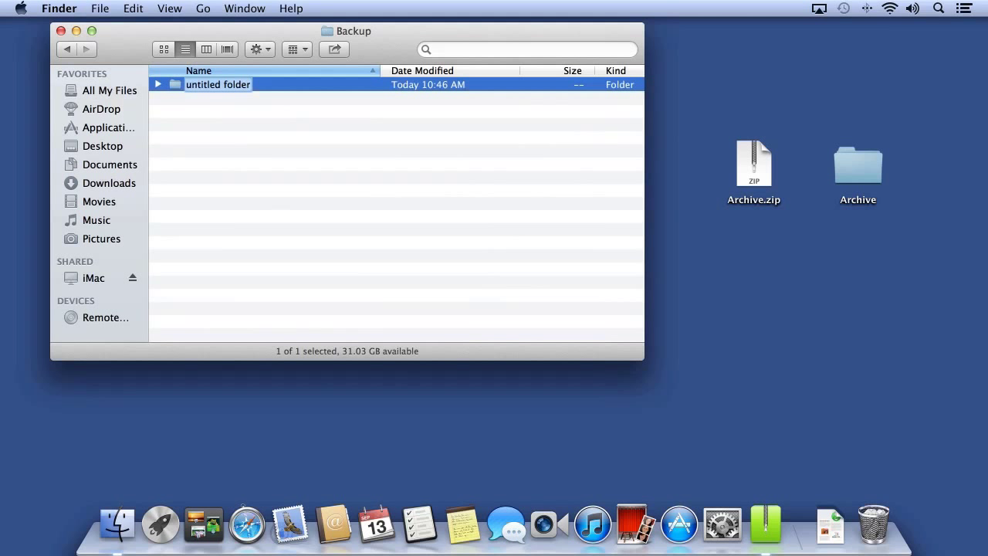
text(Zip Backups)
key(Return)
key(super+Down)
Step: Set Archive Utility to move archives to the Zip Backups folder after expanding, supplying the location from its Finder window
drag(143, 40, 110, 160)
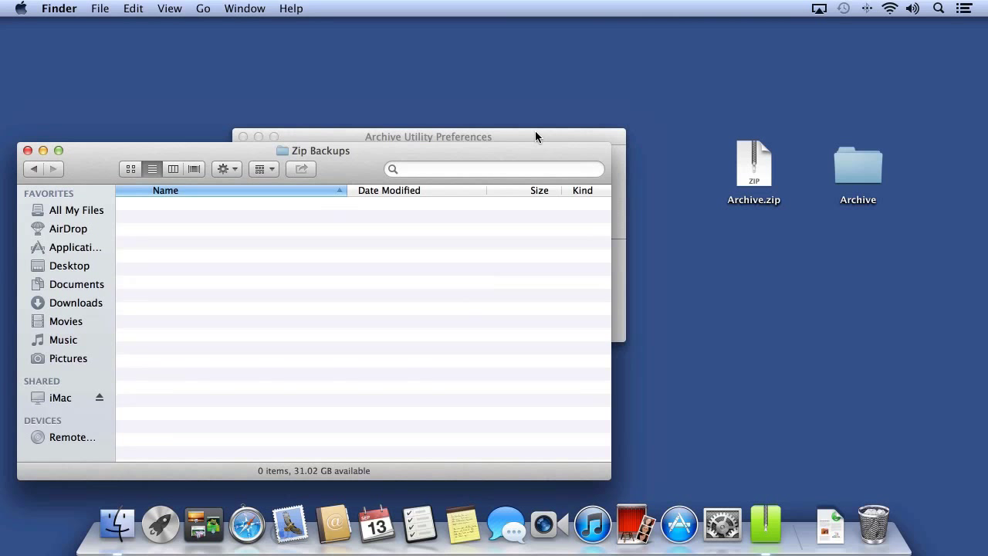
drag(534, 137, 622, 23)
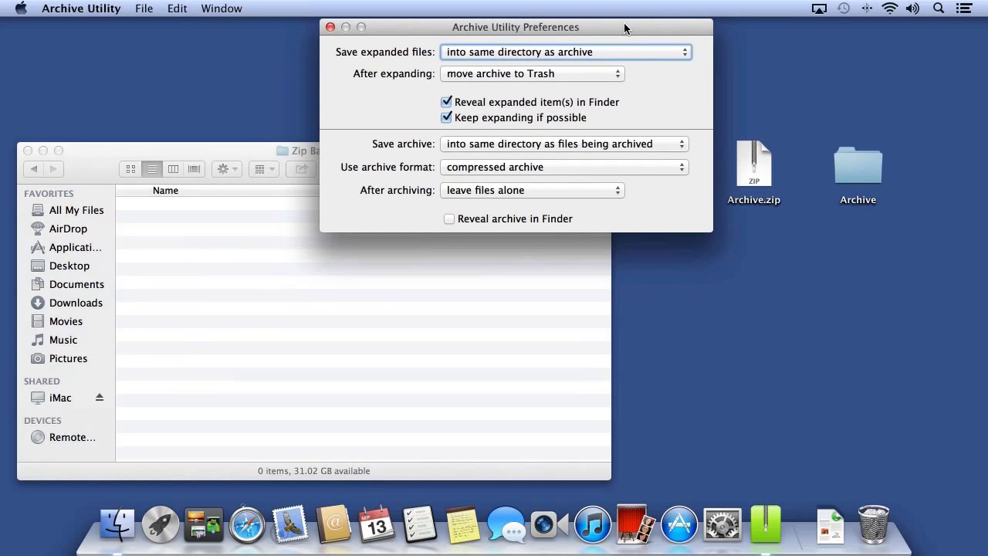
click(472, 74)
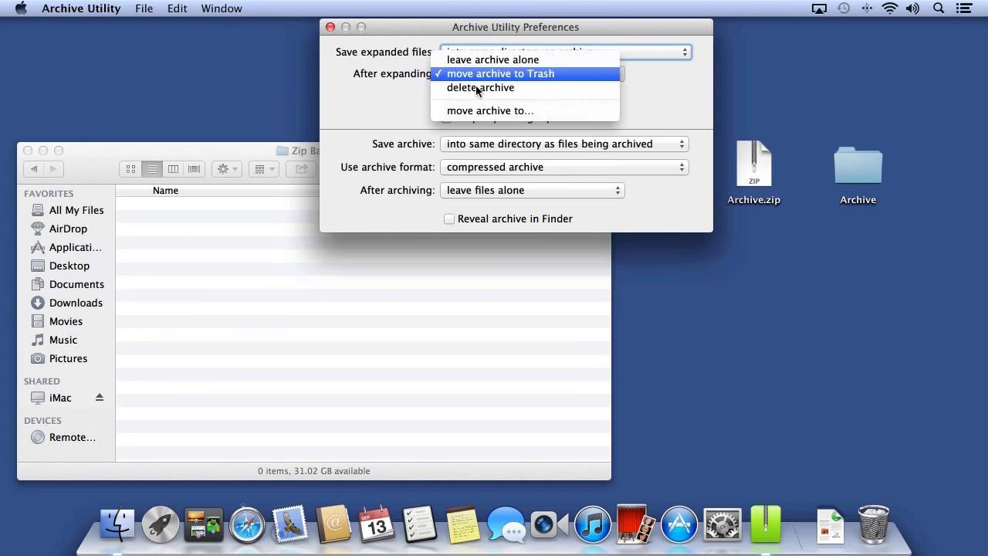
click(479, 112)
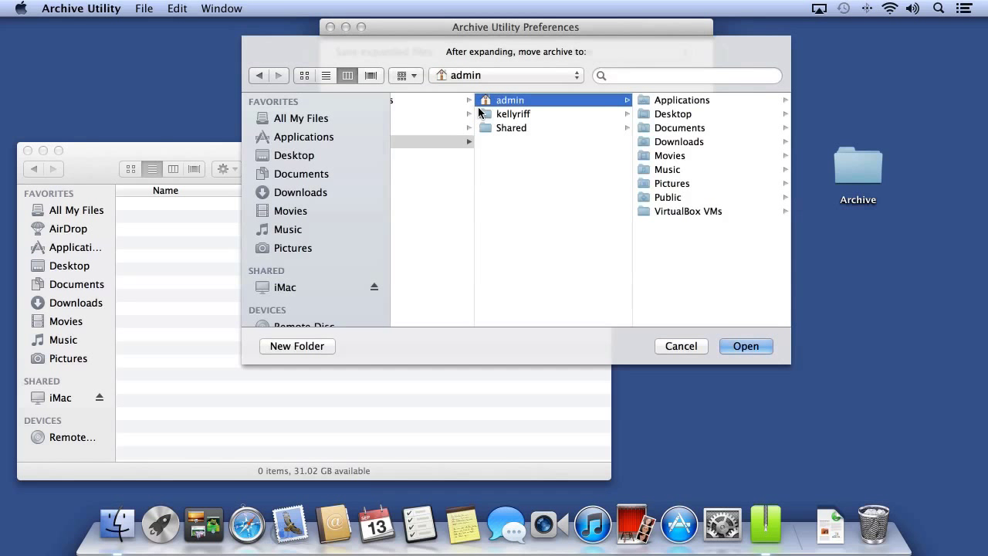
click(199, 299)
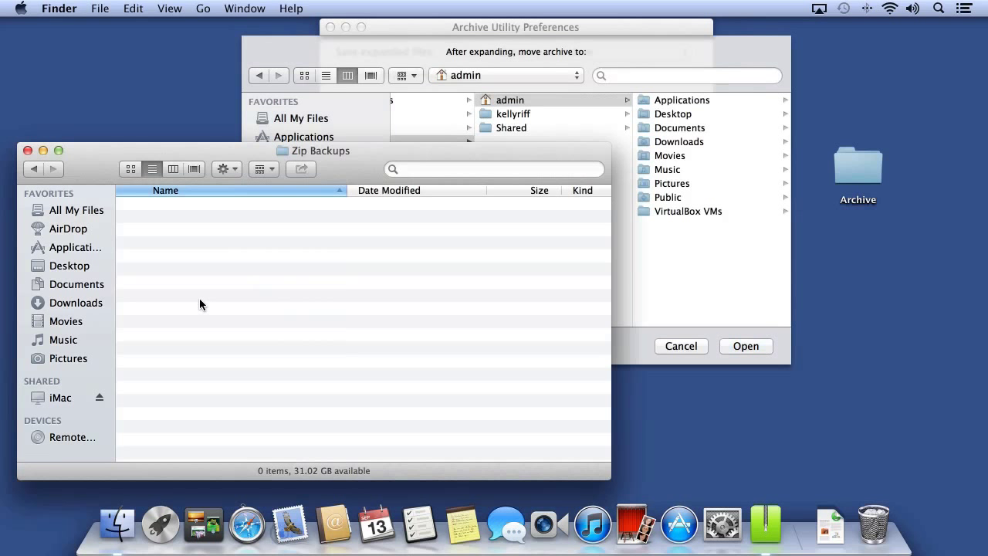
click(626, 51)
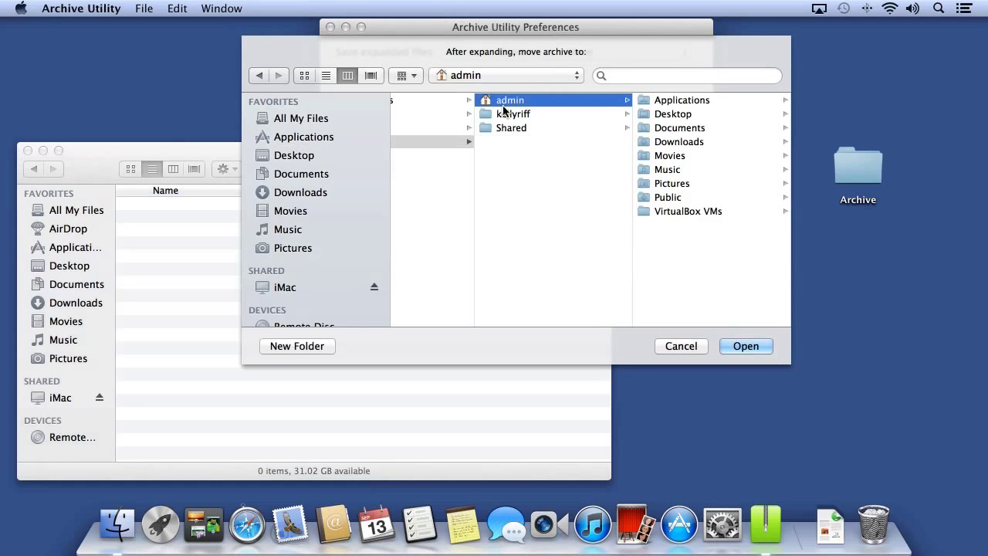
click(195, 241)
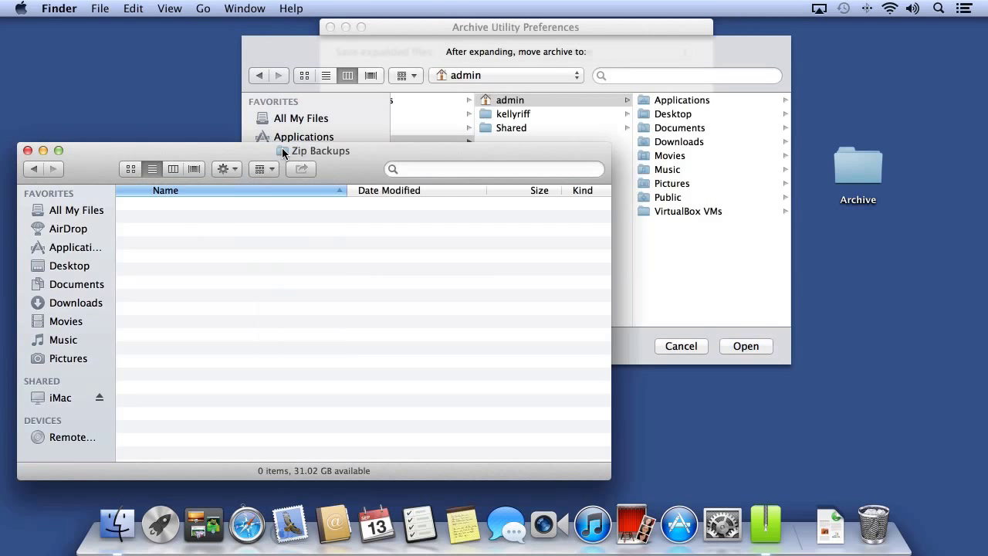
drag(282, 149, 693, 267)
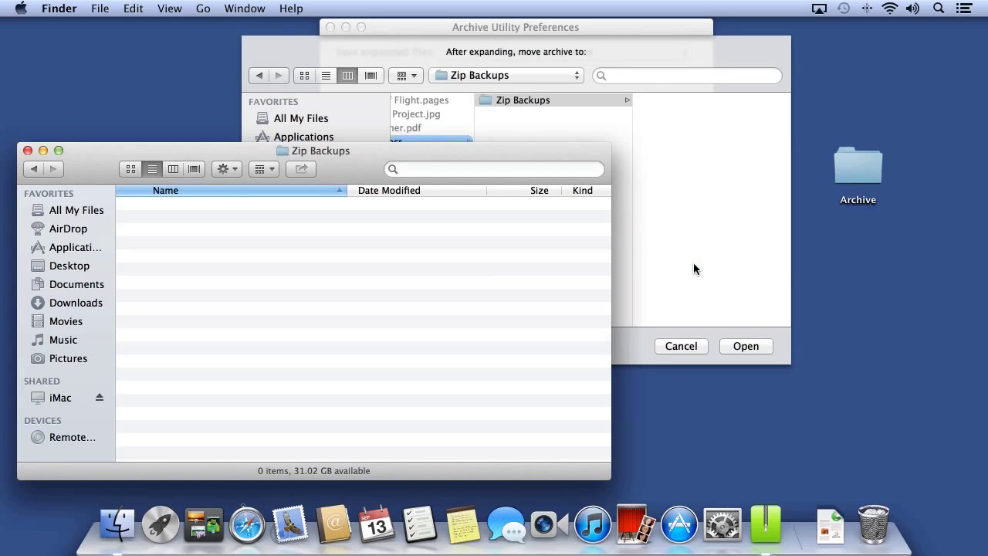
click(668, 275)
click(746, 346)
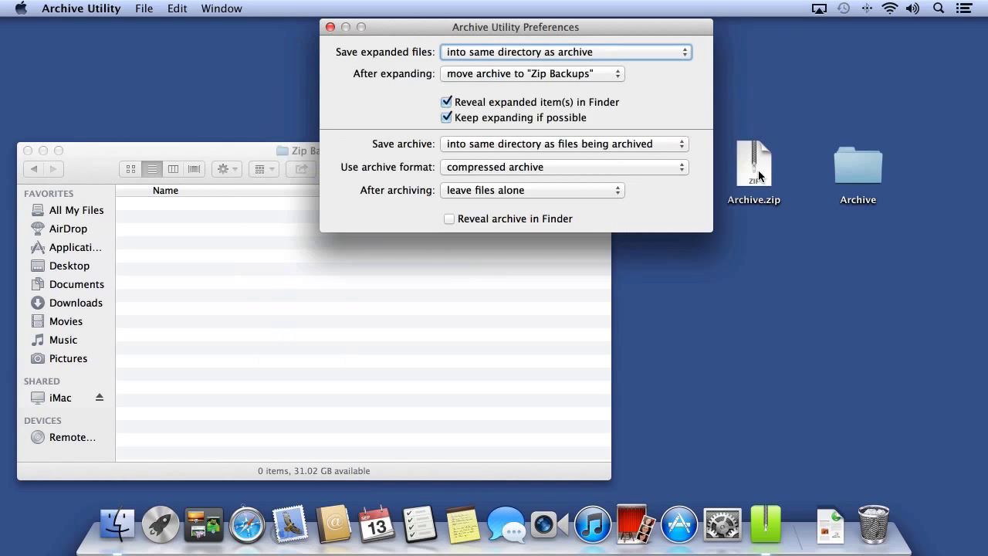
Step: Expand Archive.zip on the desktop, check the Zip Backups folder for the archive, and close the extracted folder's window
double_click(759, 176)
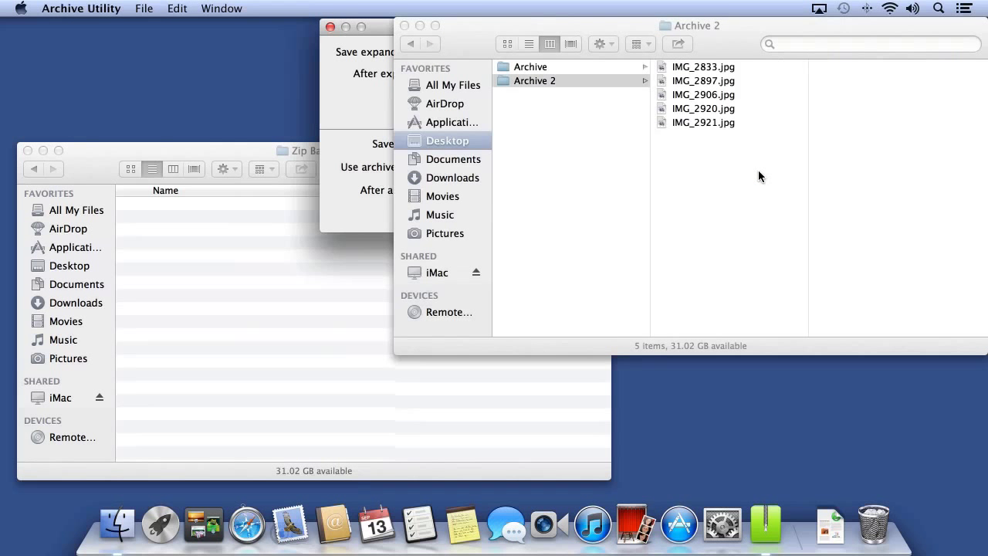
click(179, 357)
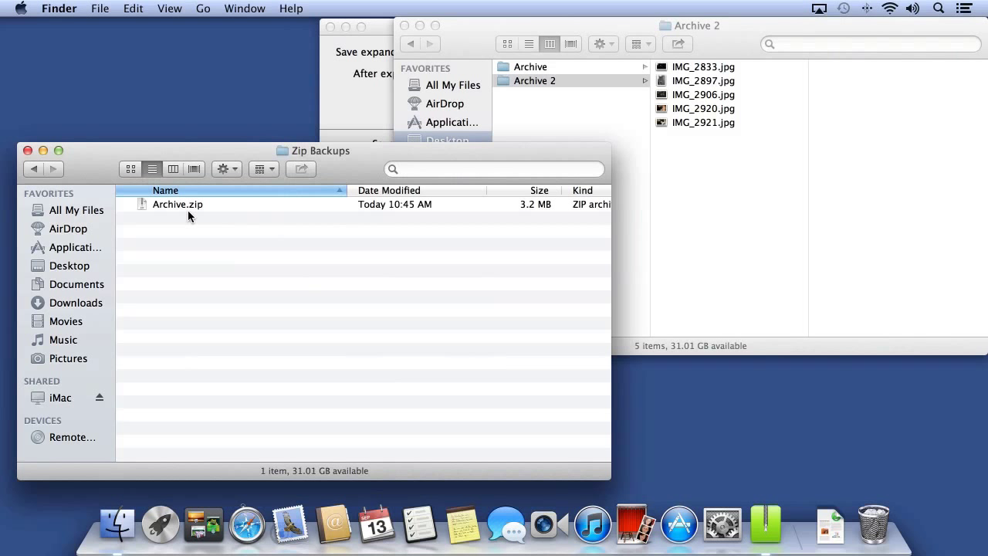
click(717, 245)
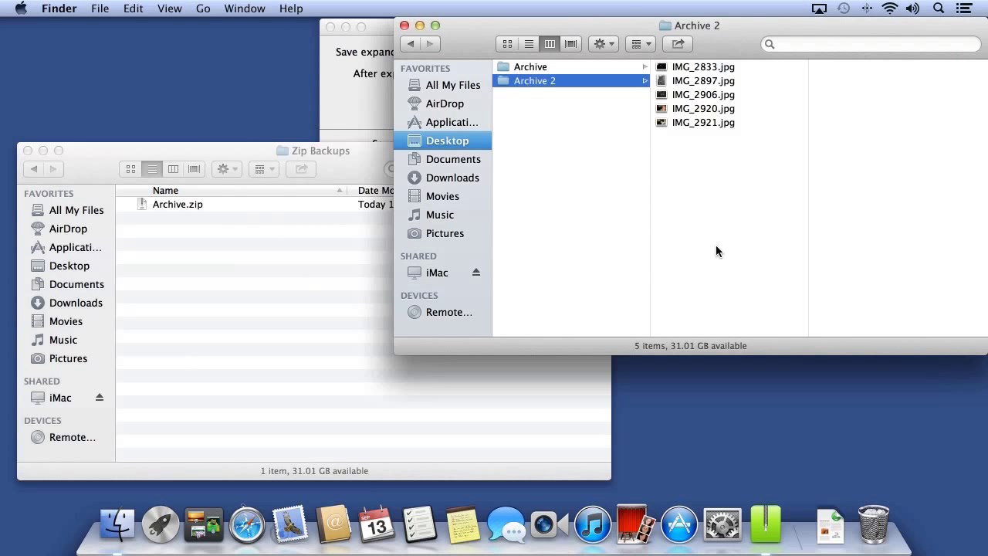
key(super+w)
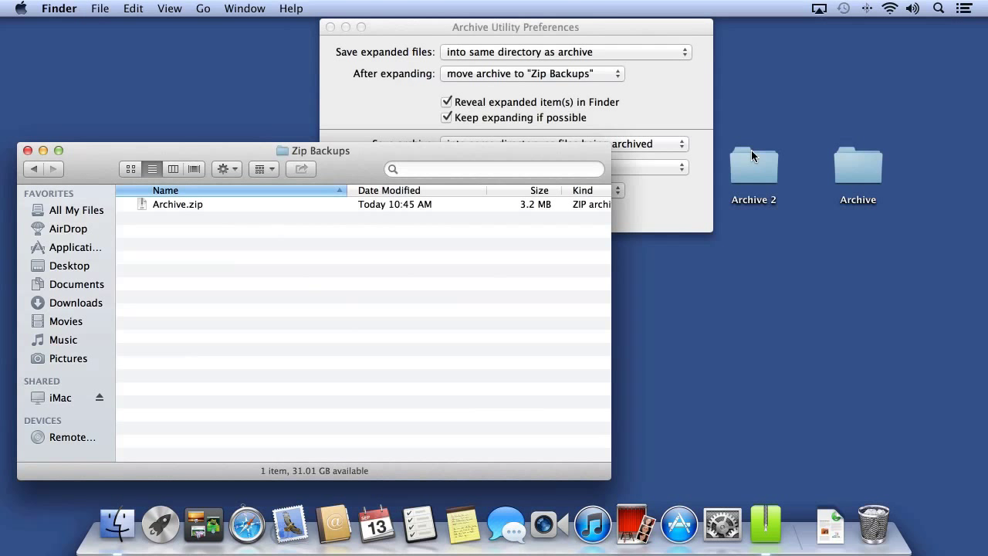
Step: Quit Archive Utility and create a TextEdit document with the text "My new document"
click(650, 210)
key(super+q)
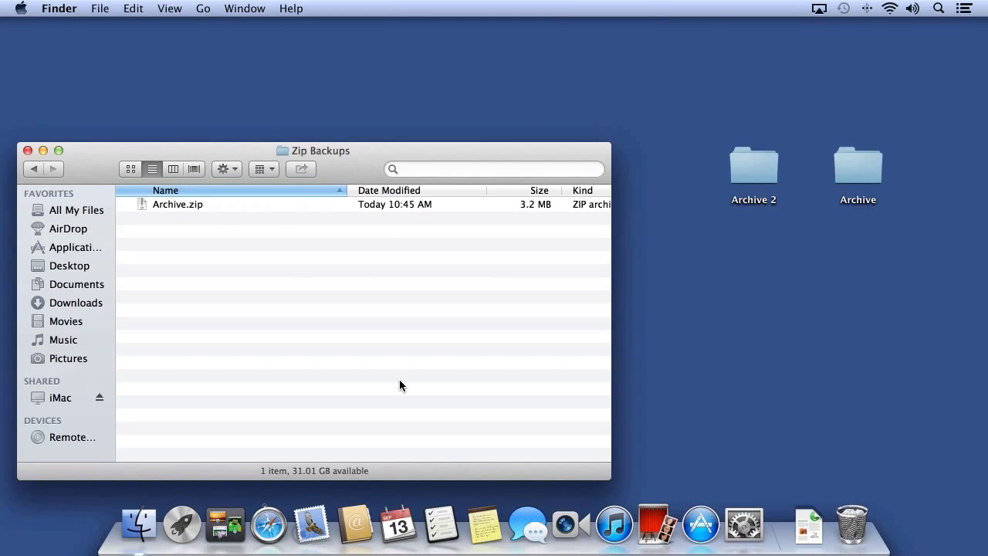
click(181, 525)
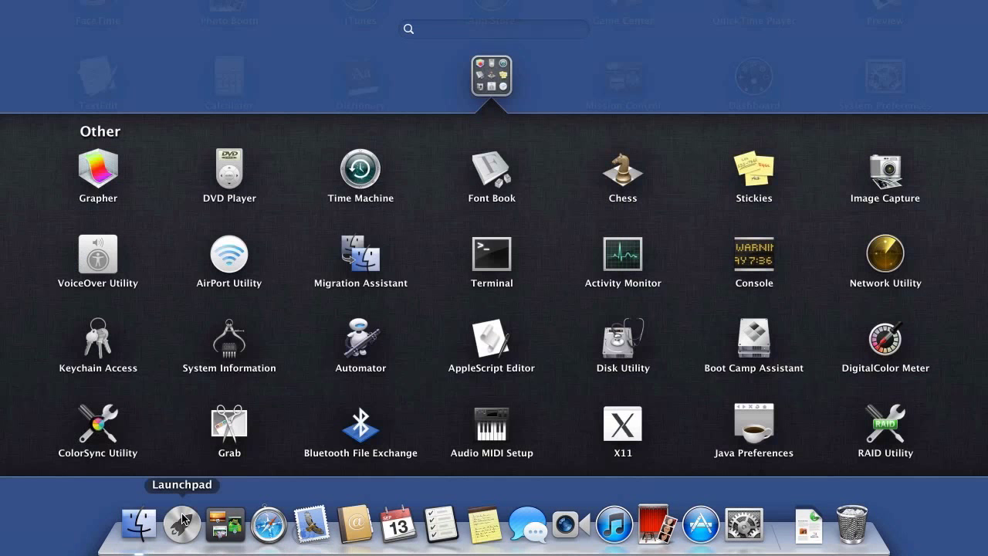
click(293, 84)
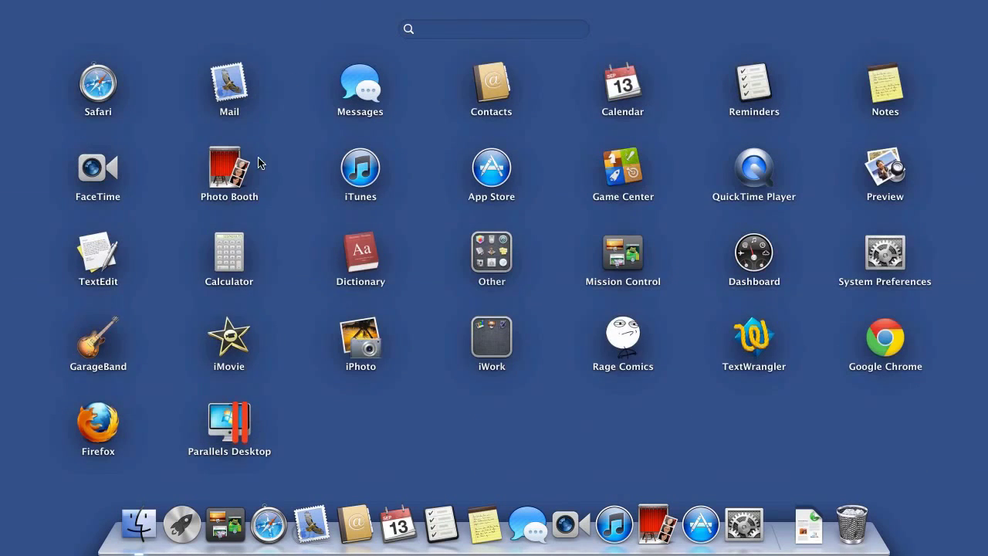
click(113, 261)
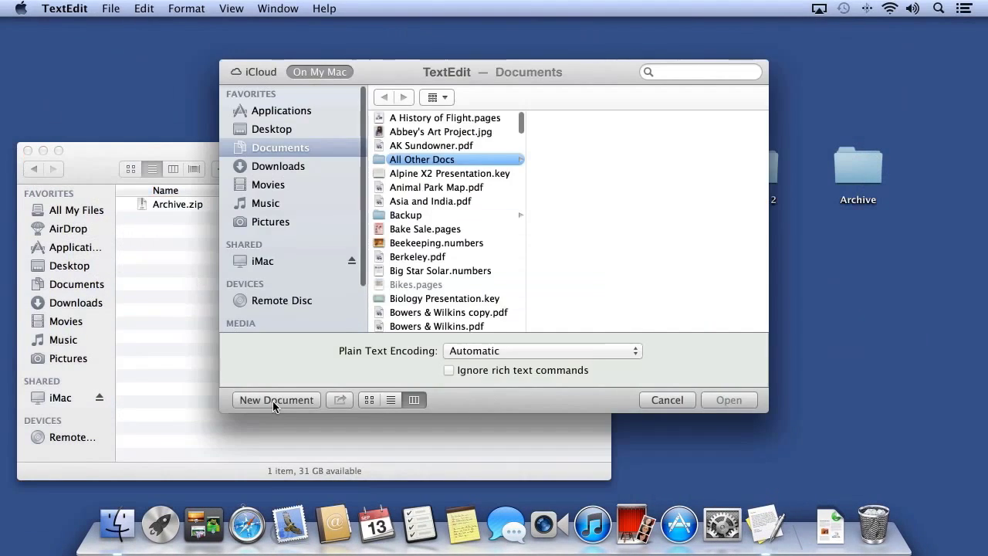
click(273, 400)
text(My new document)
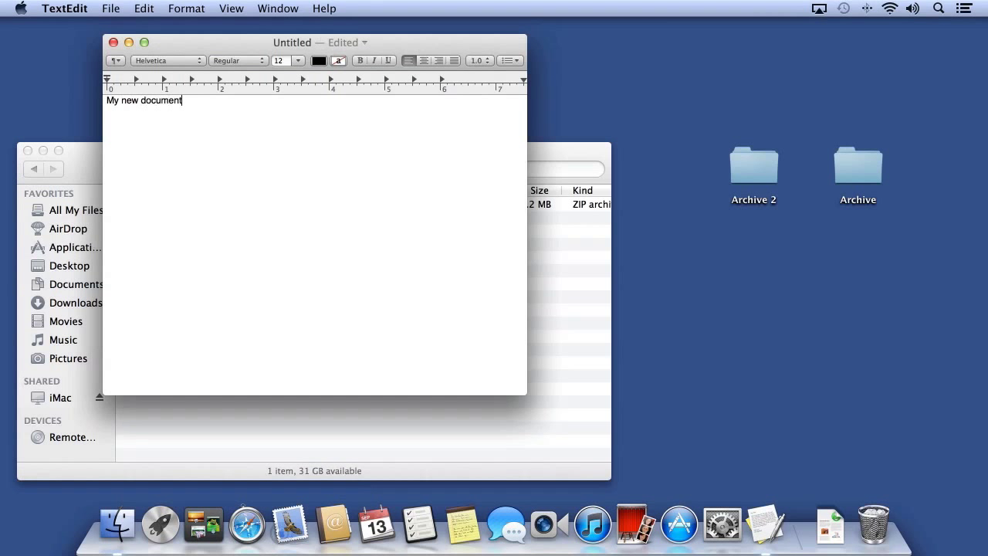
Step: Start saving the document and take the name and location from My new doc V2.txt in the Finder's Documents folder
key(super+s)
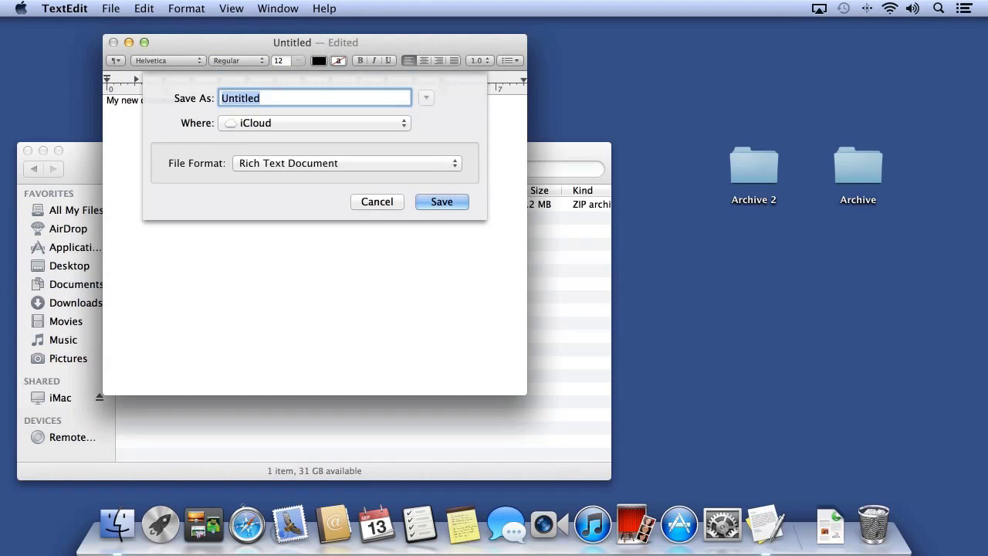
drag(395, 43, 824, 72)
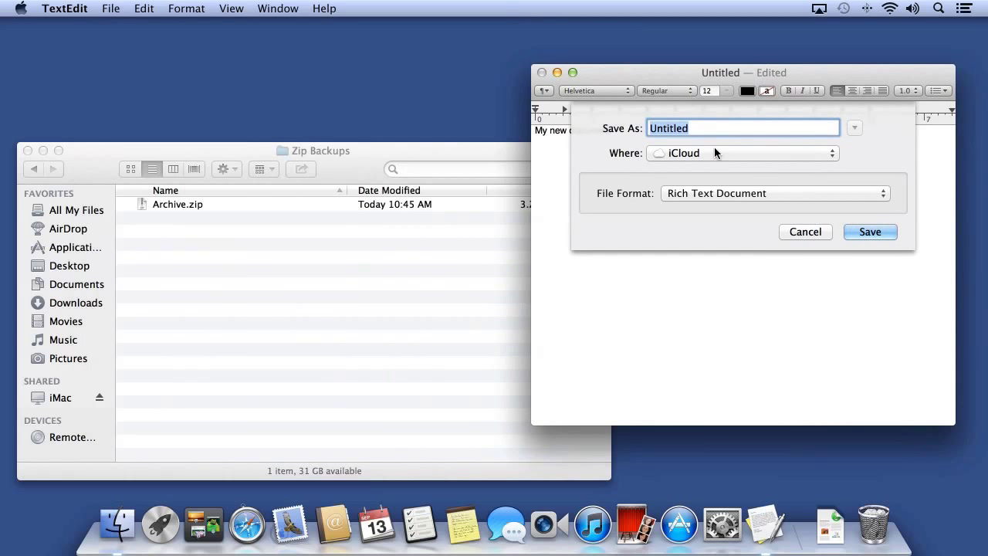
click(326, 276)
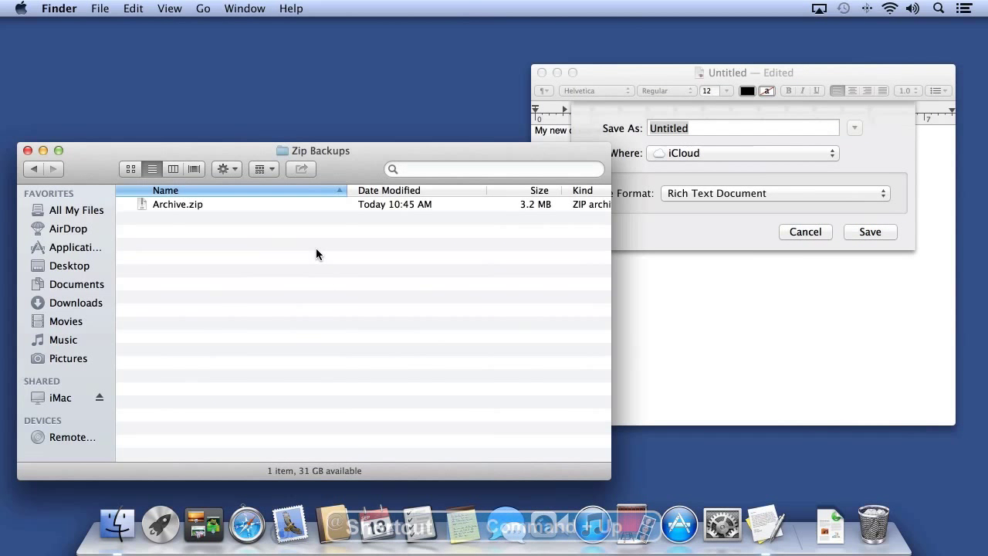
key(super+Up)
key(super+Up)
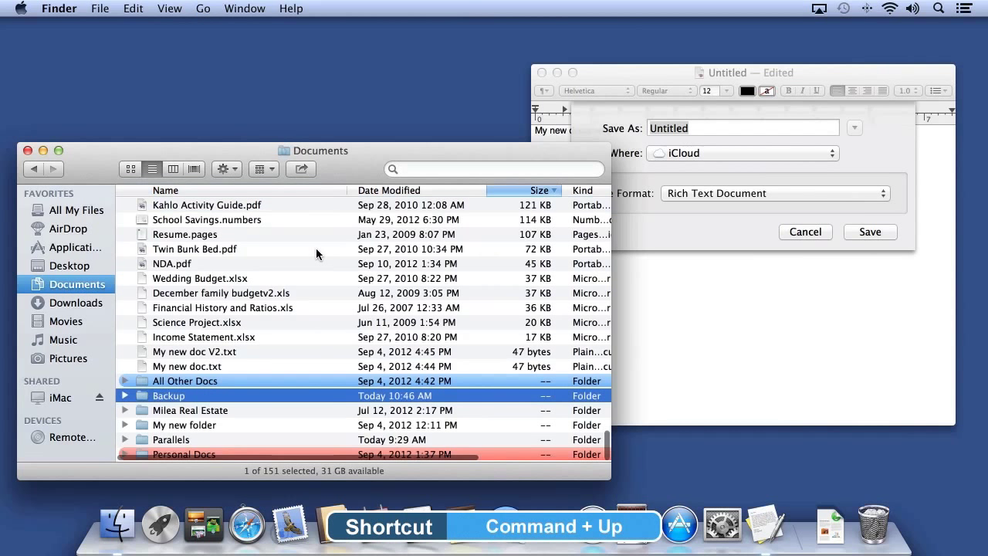
scroll(316, 248, up, 1)
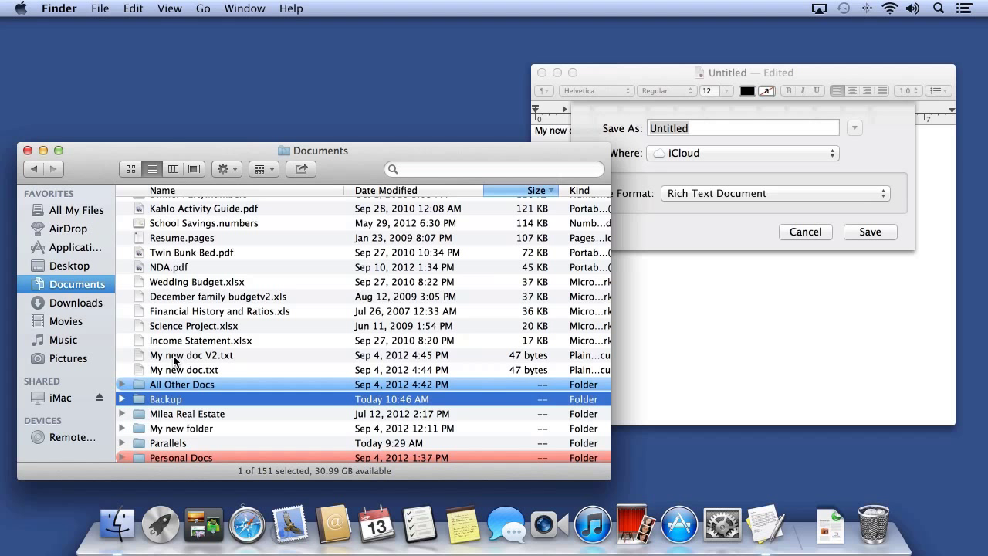
drag(174, 359, 728, 164)
click(701, 170)
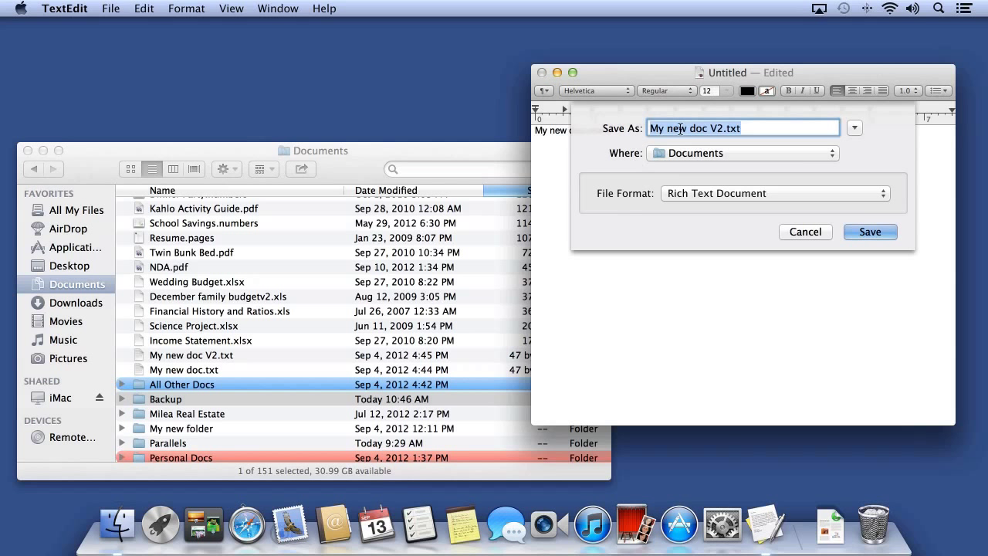
Step: Change the version in the file name to V3 and save the document in Documents with the .rtf extension
click(721, 128)
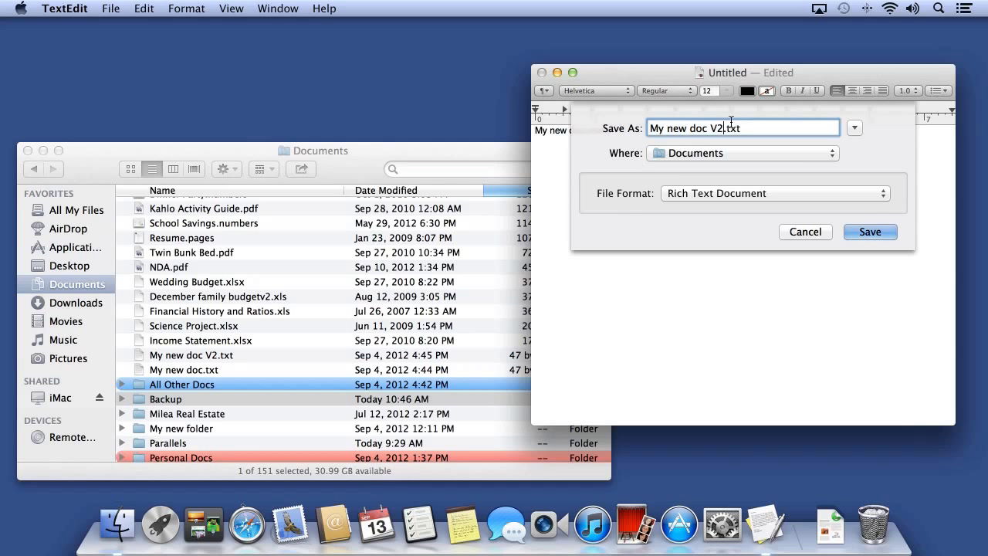
key(BackSpace)
text(3)
click(864, 232)
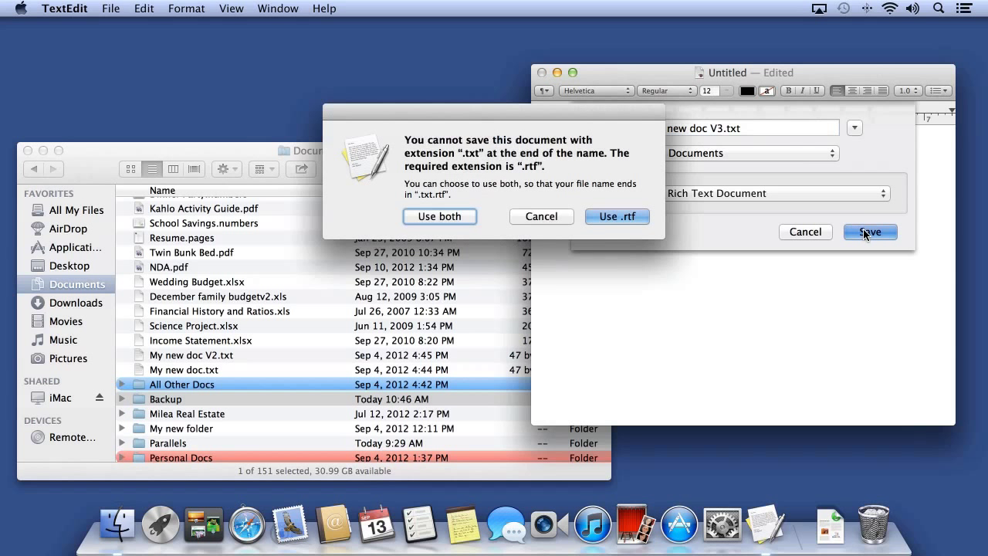
click(617, 217)
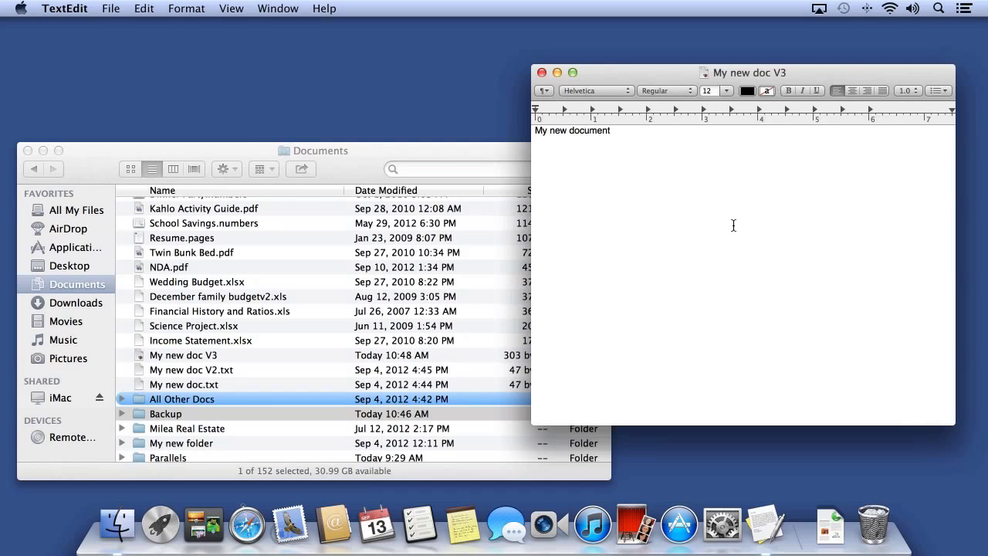
Step: Open the Documents folder containing My new doc V3 in Finder through the path in the document's title
super+click(706, 77)
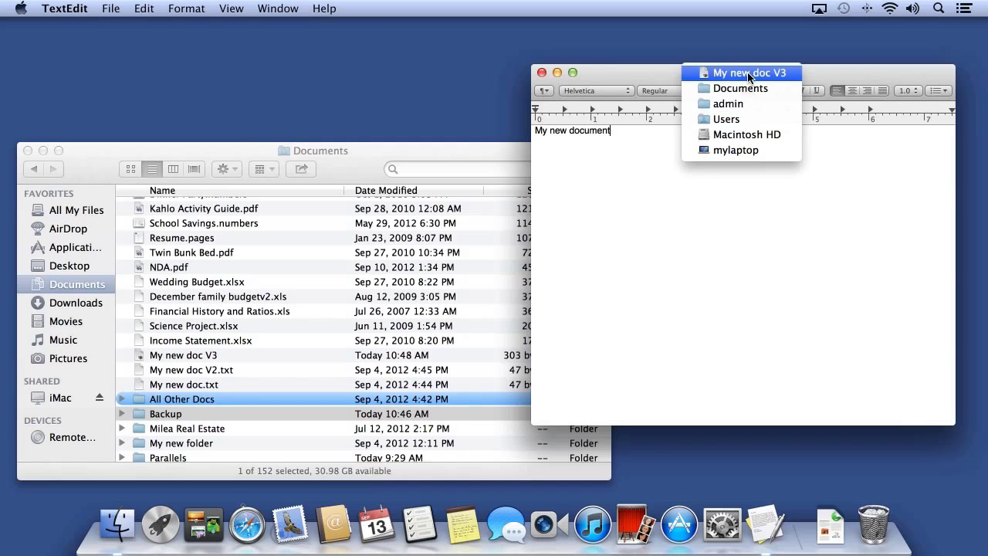
click(739, 103)
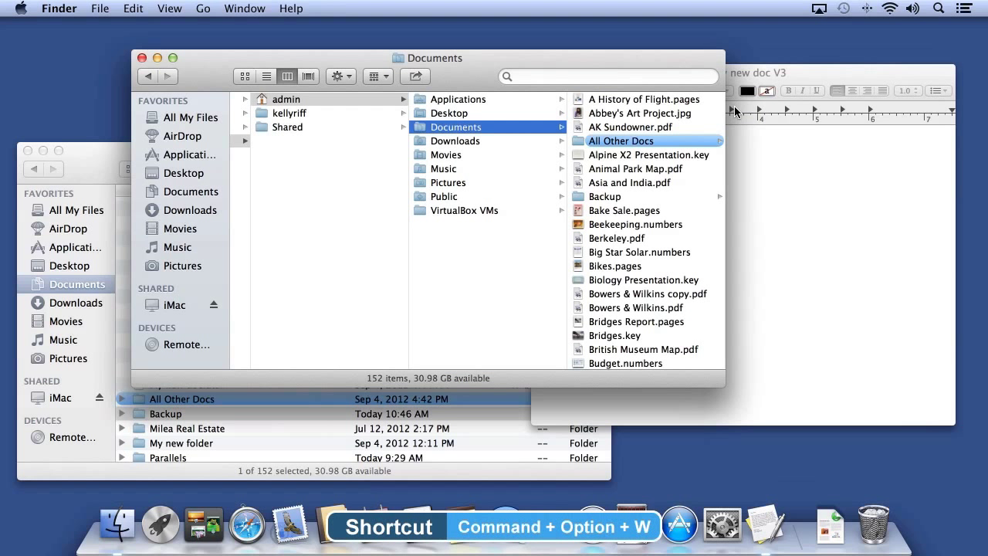
Step: Close all open Finder windows at once and quit TextEdit
key(super+alt+w)
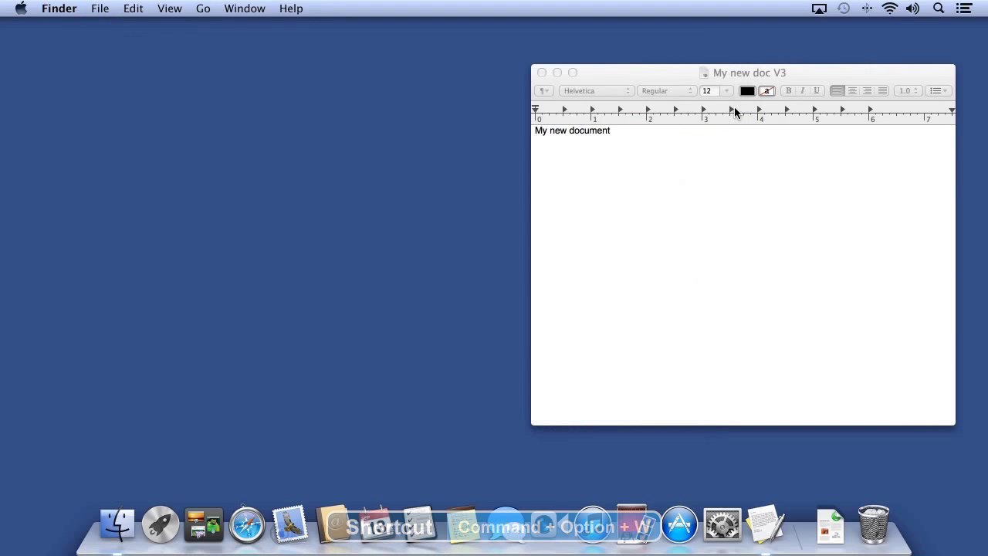
click(730, 167)
key(super+q)
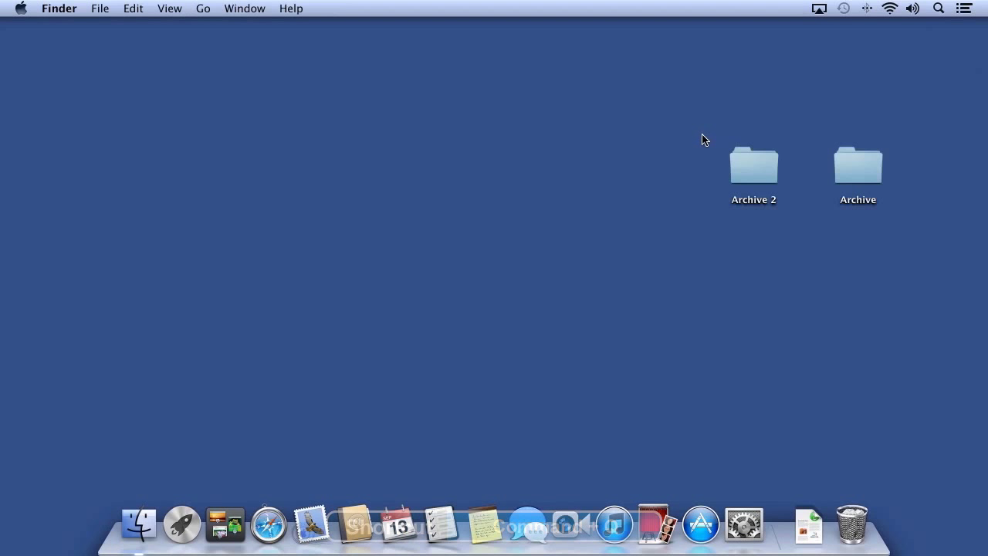
Step: Move the Archive and Archive 2 folders from the desktop to the Trash and empty it without confirmation
drag(700, 116, 929, 231)
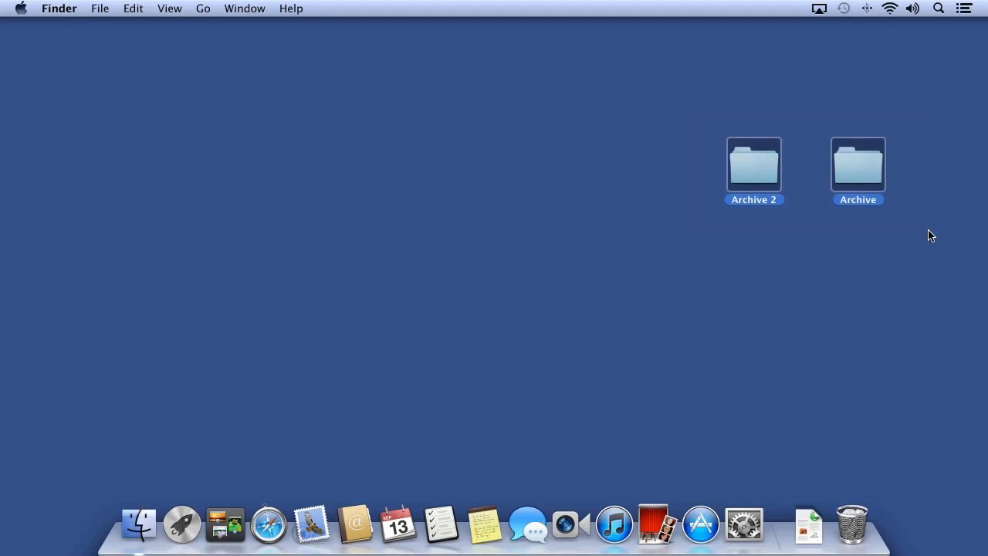
key(super+BackSpace)
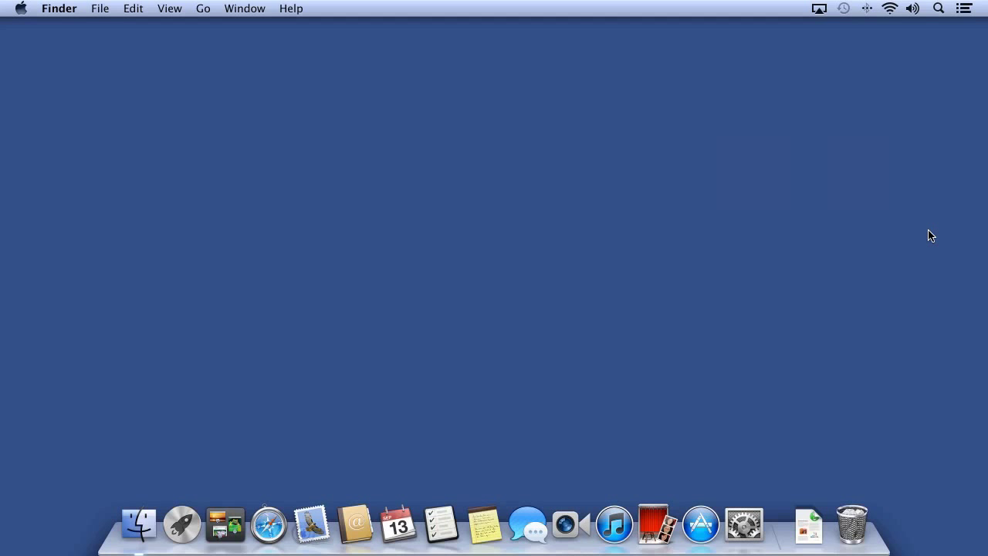
key(super+alt+shift+BackSpace)
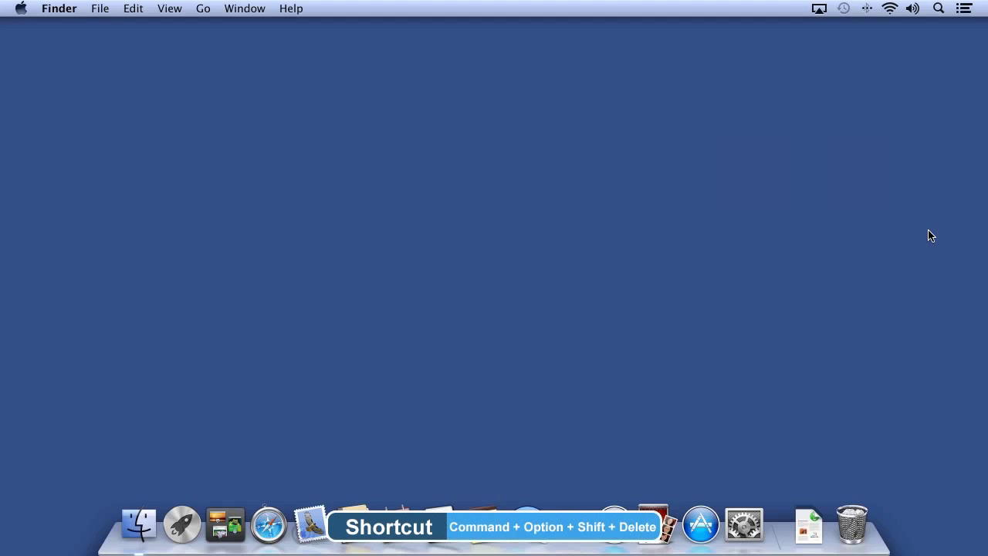